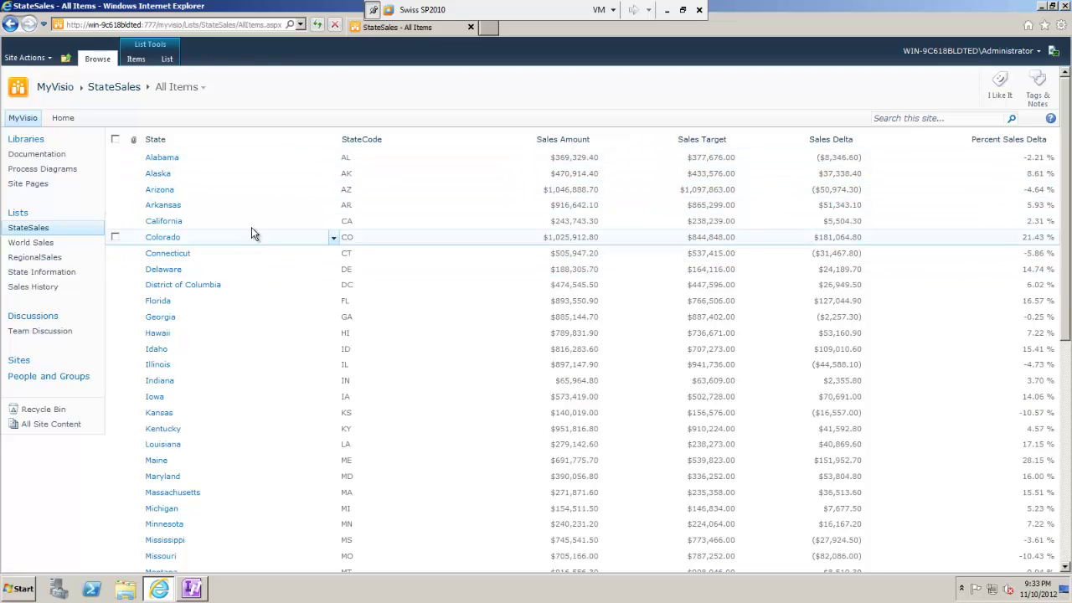
Step: Open Arkansas's edit form, check the Sales Target value, and close it without saving
left_click(116, 207)
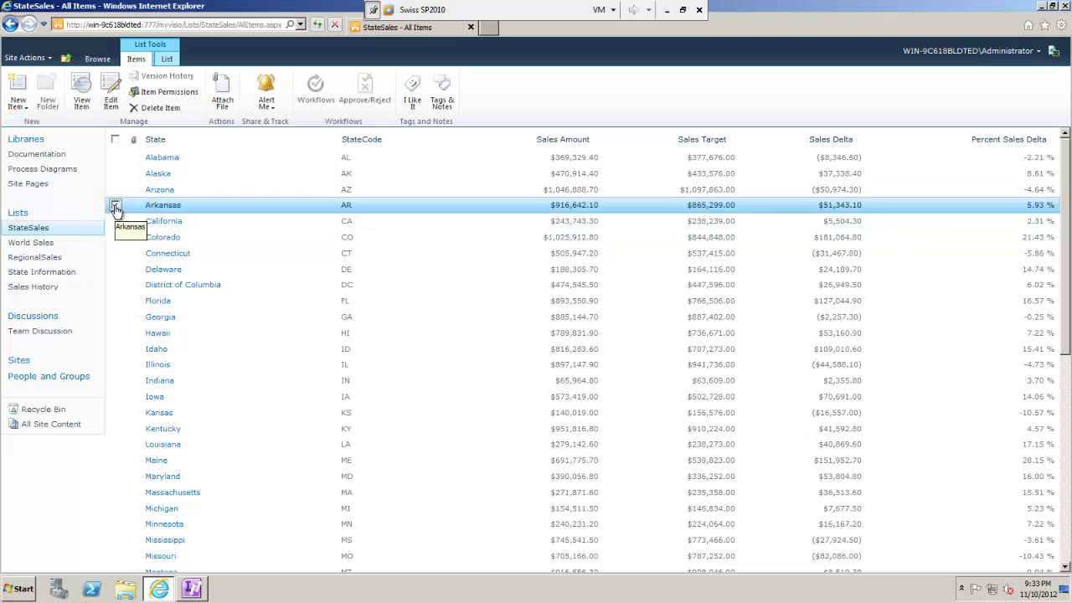
left_click(111, 94)
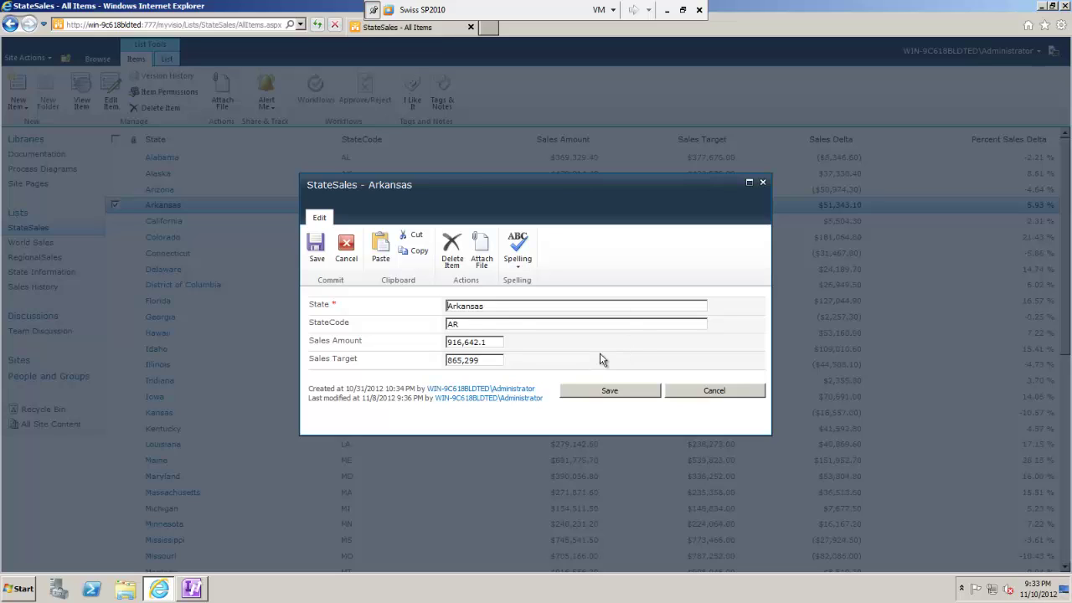
double_click(473, 360)
left_click(477, 360)
left_click(733, 387)
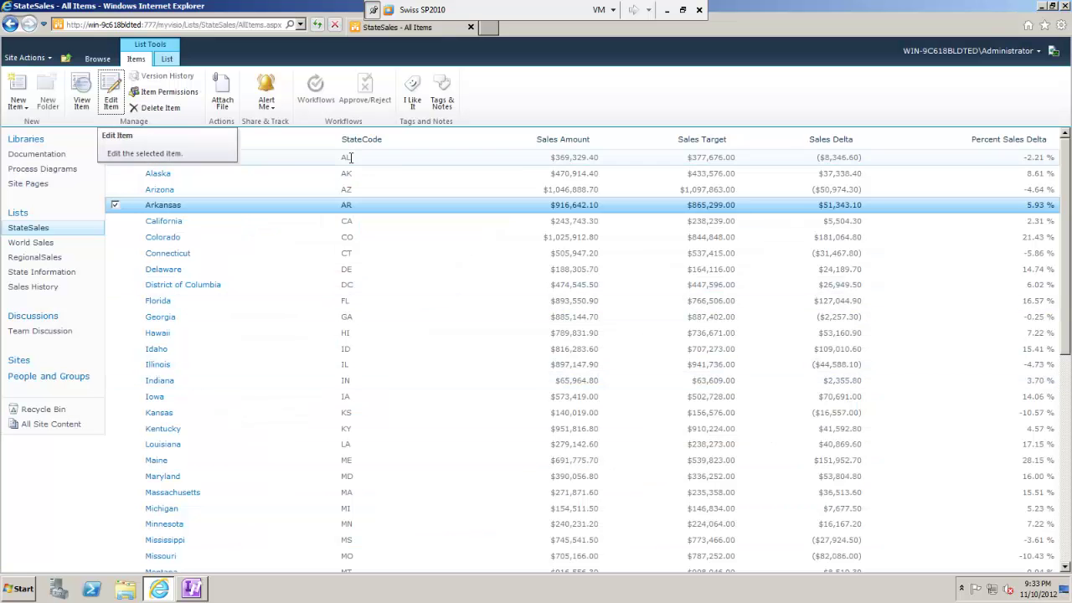
Step: Customize the StateSales form in InfoPath, deleting the Attachments row and relabeling StateCode as State Code
left_click(168, 62)
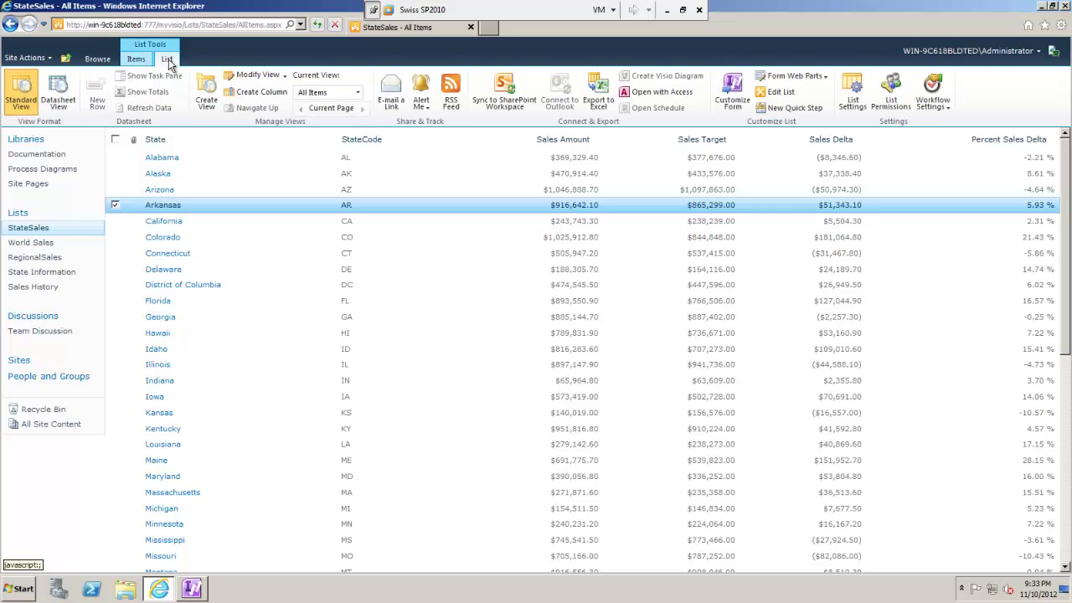
left_click(735, 99)
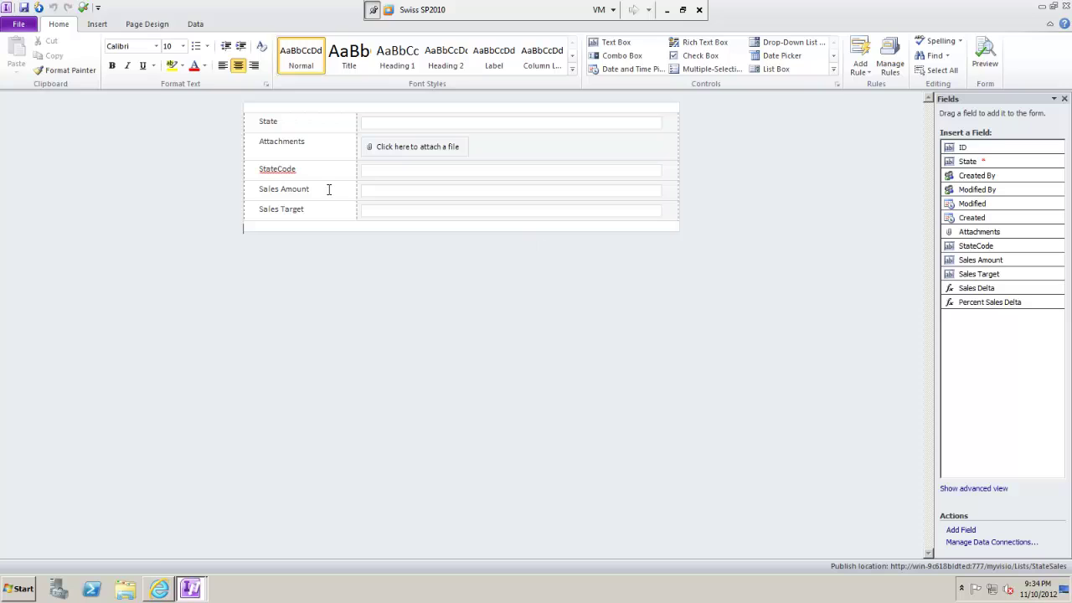
left_click_drag(490, 150, 337, 137)
key("Delete")
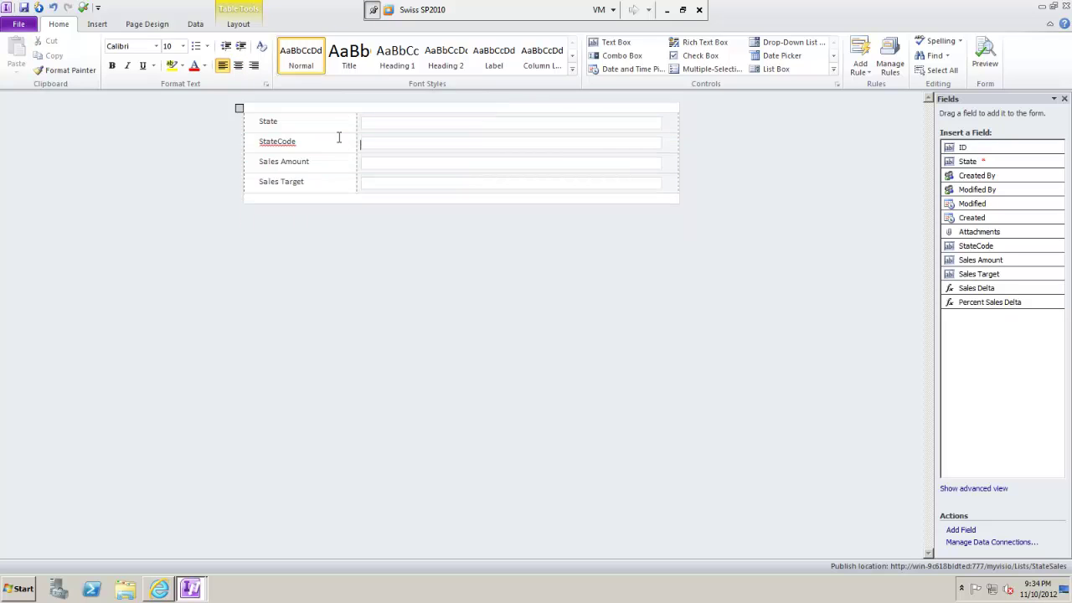
left_click(277, 141)
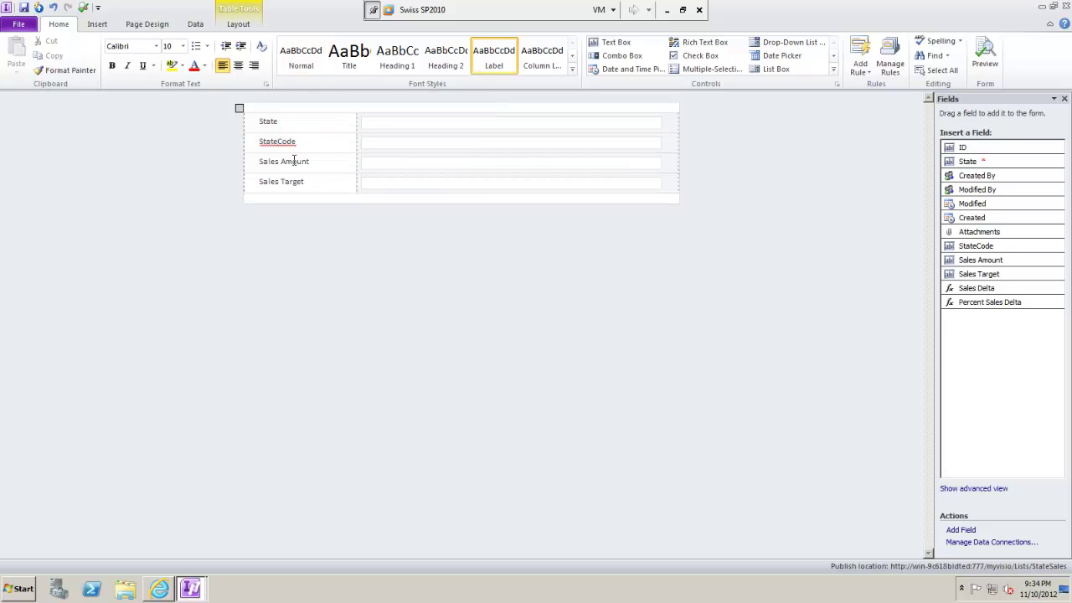
left_click(238, 109)
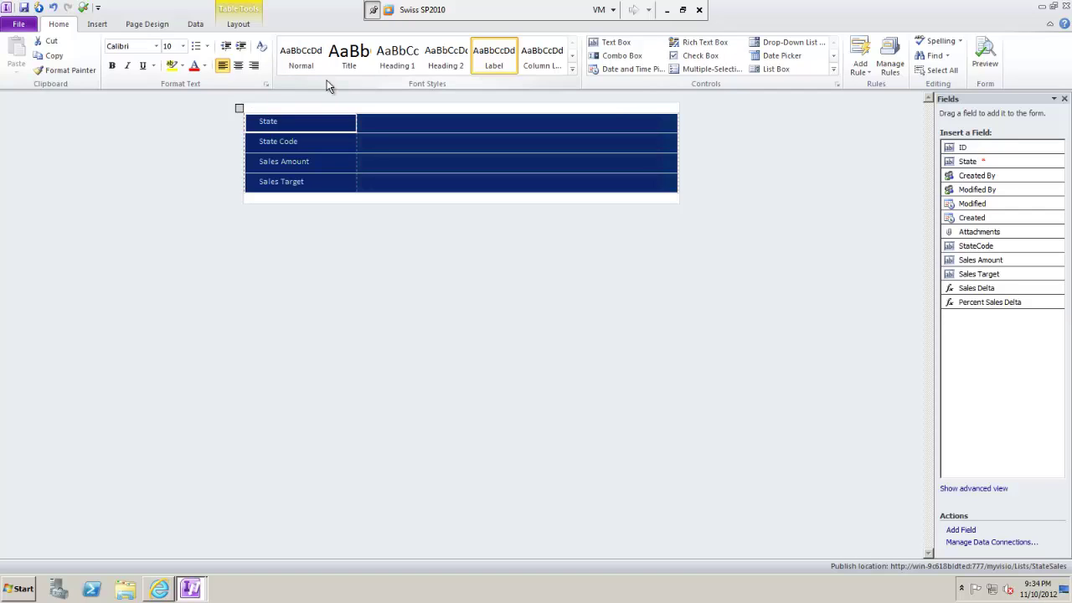
Step: Apply the light-blue Professional theme to the StateSales form table
left_click(164, 25)
left_click(672, 70)
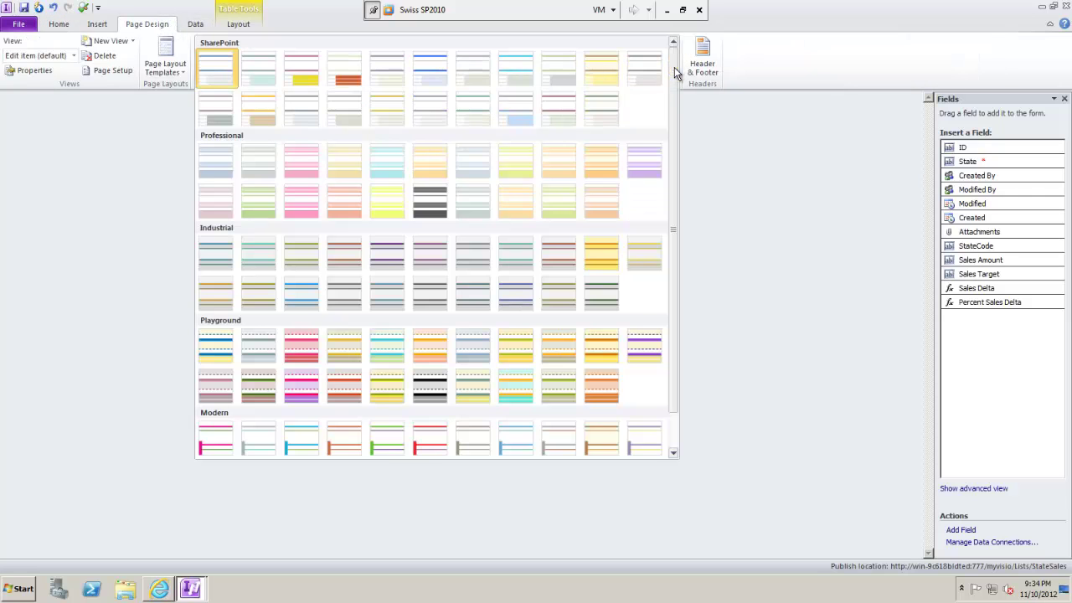
left_click(221, 161)
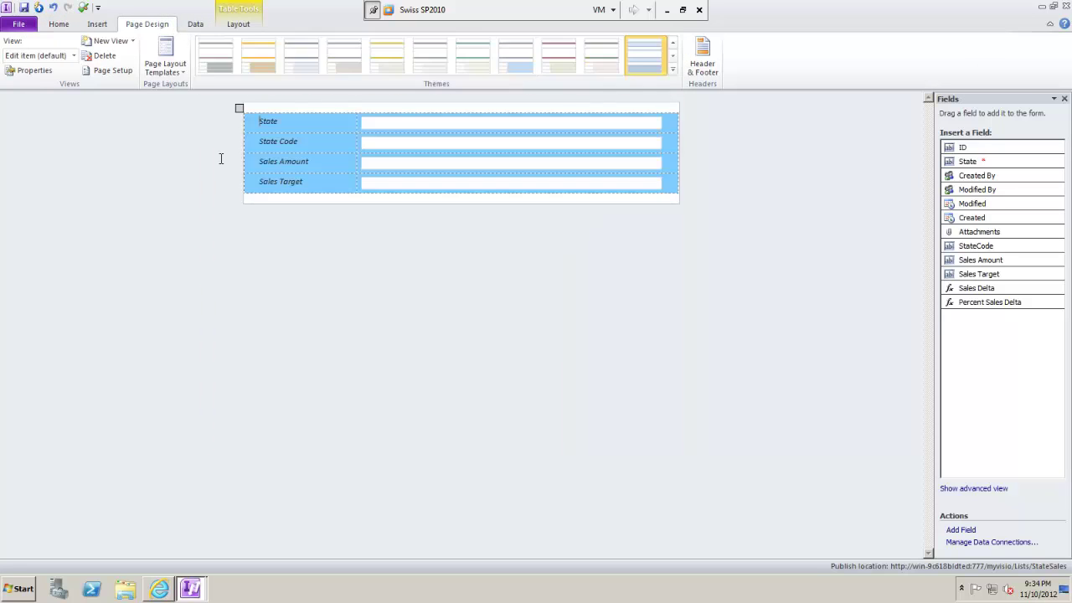
left_click(319, 234)
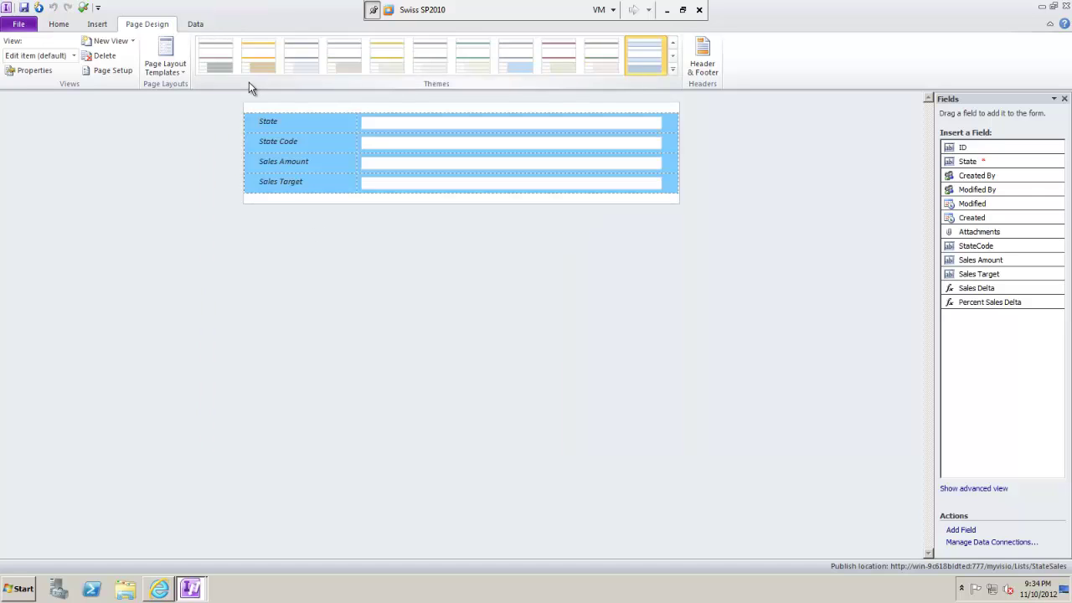
Step: Browse the Home tab's controls gallery and the Insert tab options
left_click(64, 24)
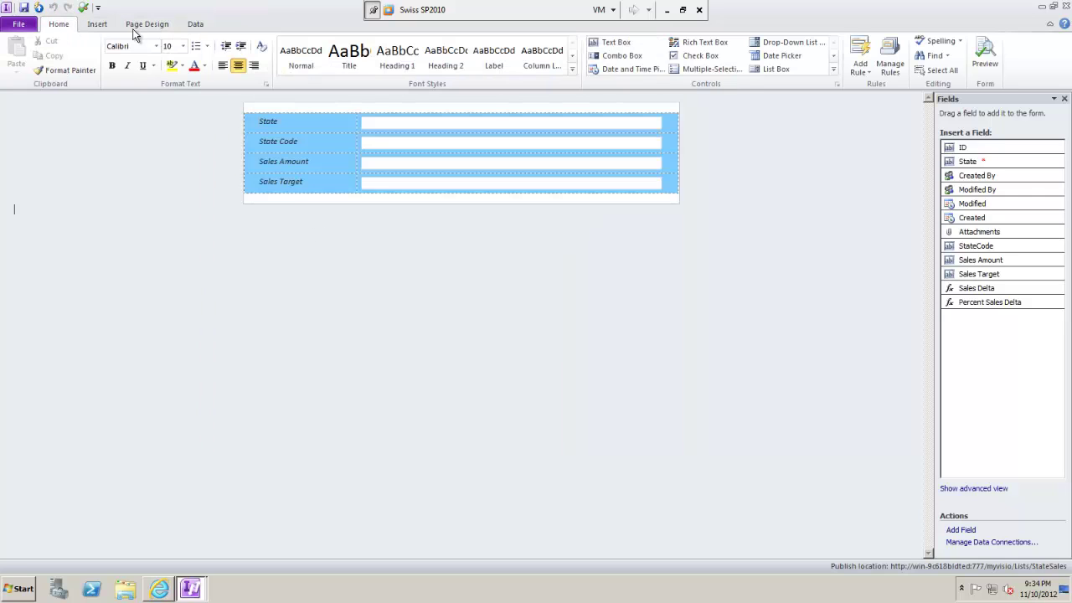
left_click(833, 67)
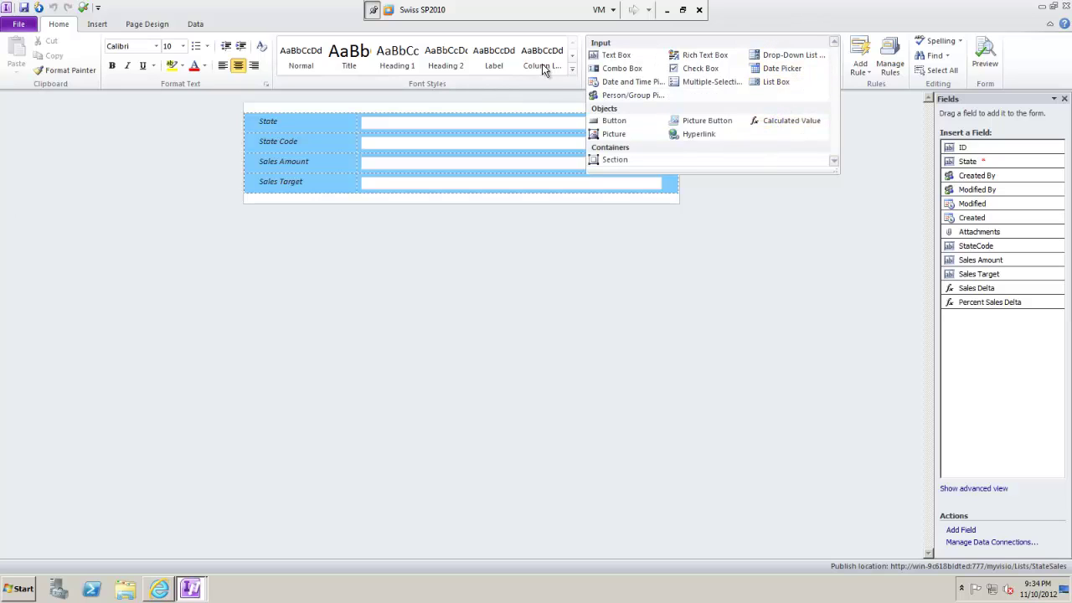
left_click(96, 26)
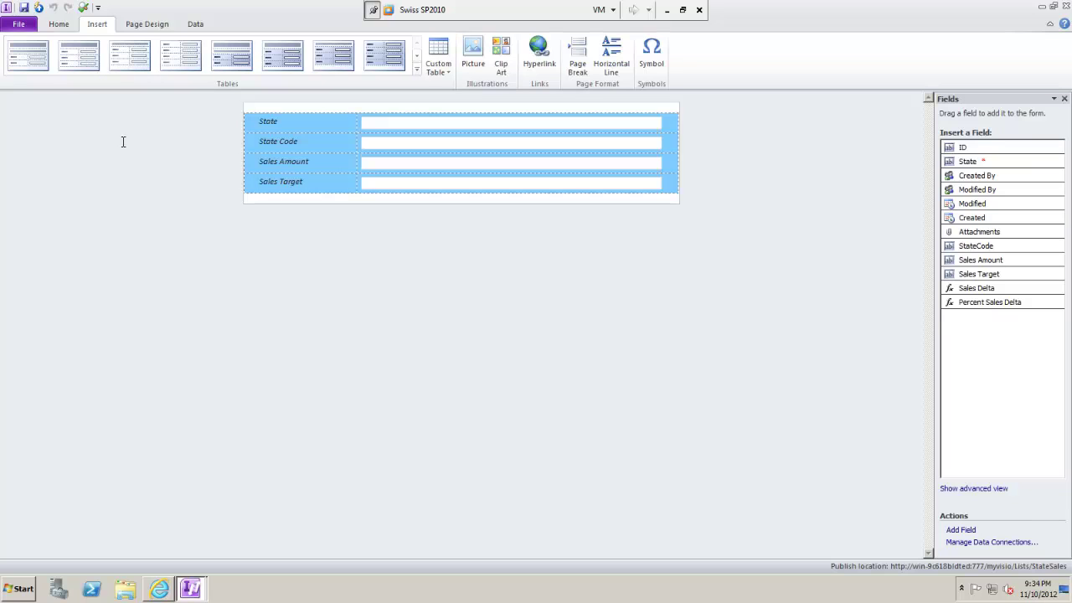
left_click(62, 26)
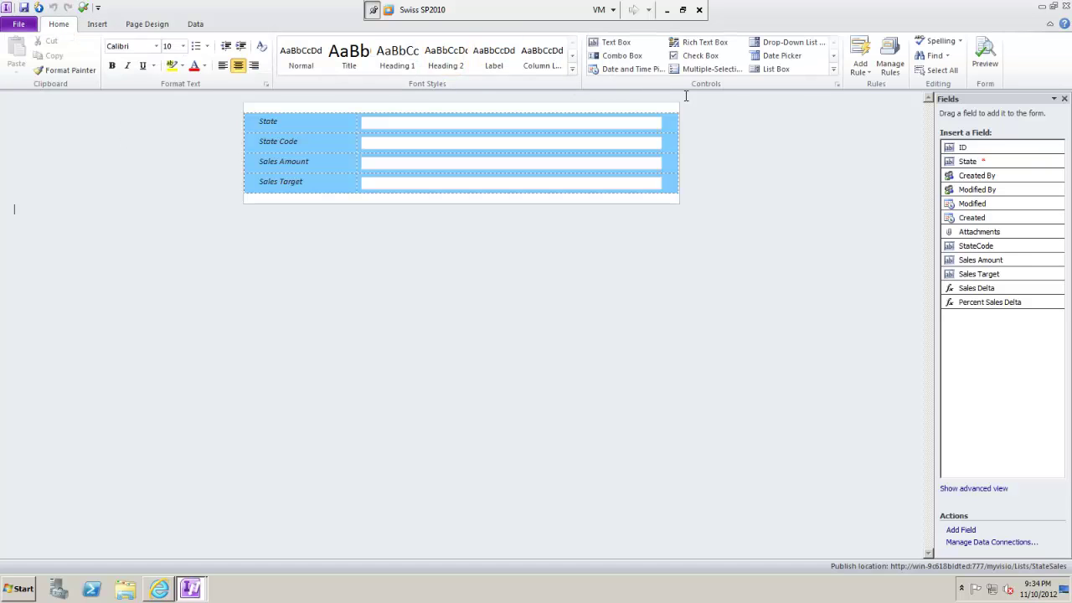
Step: Create Form Load action rule 'Rule 1' with a Send data to Web Part action
left_click(193, 26)
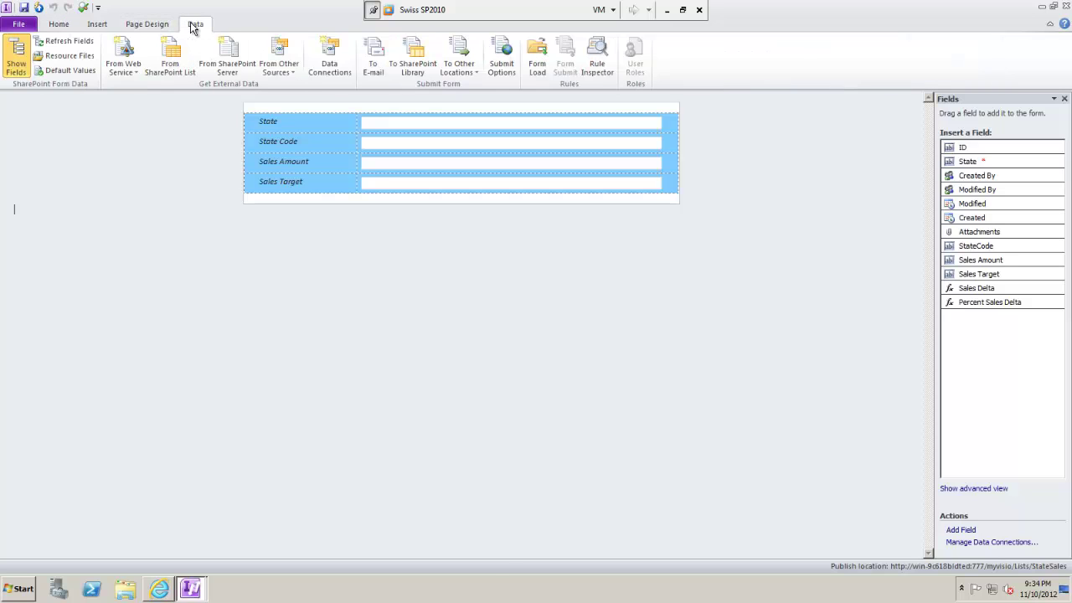
left_click(537, 70)
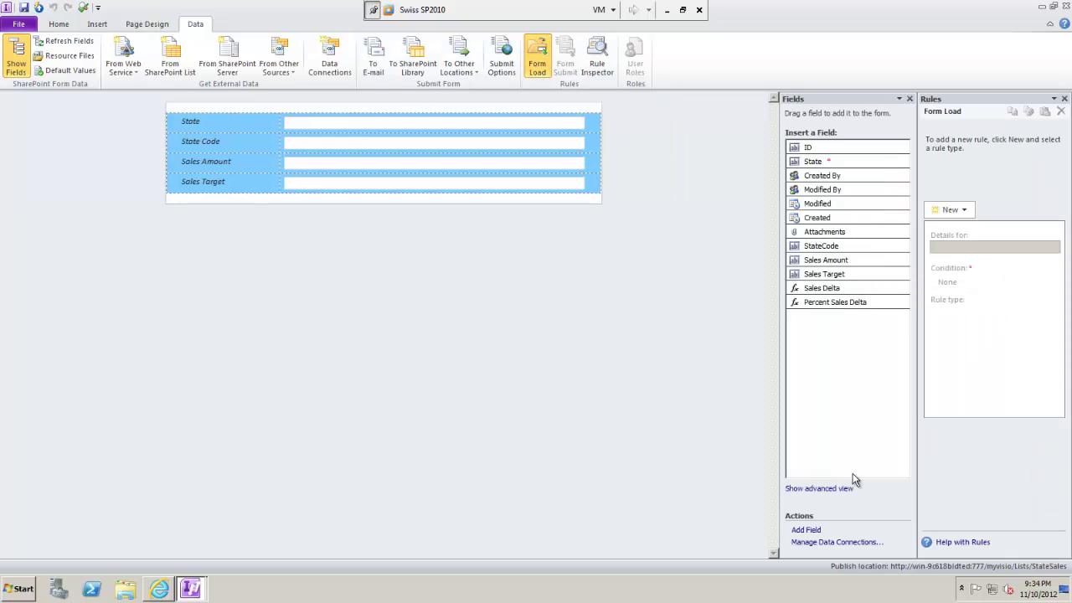
left_click(966, 211)
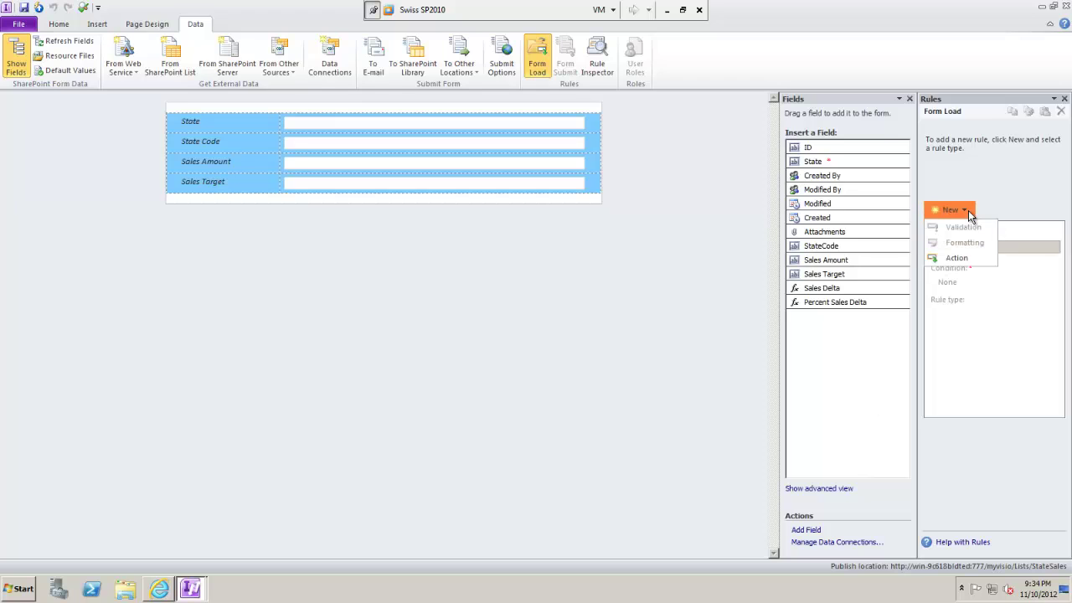
left_click(961, 257)
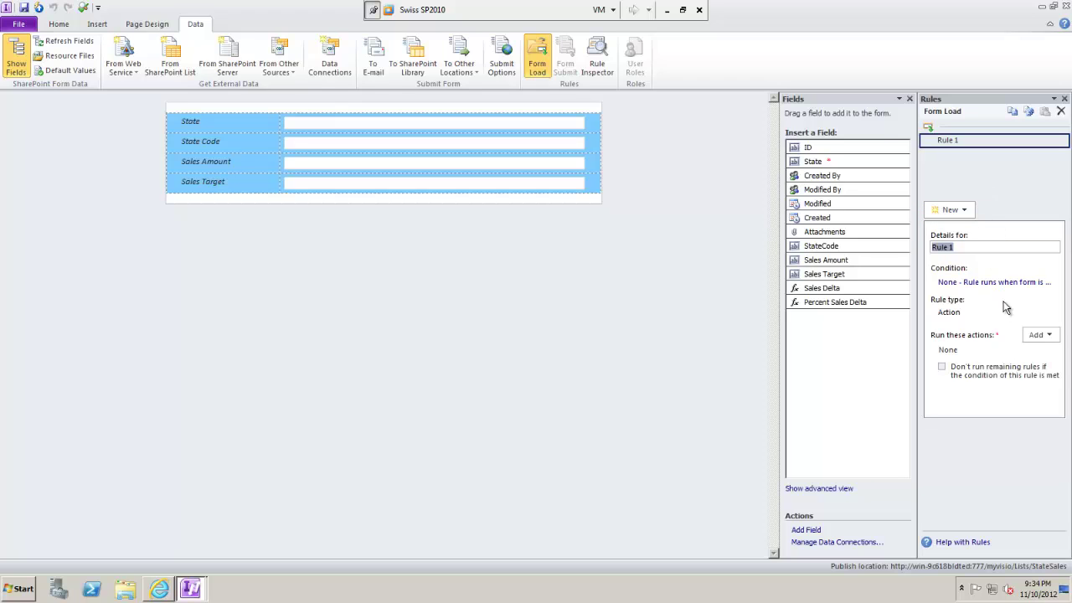
left_click(1051, 335)
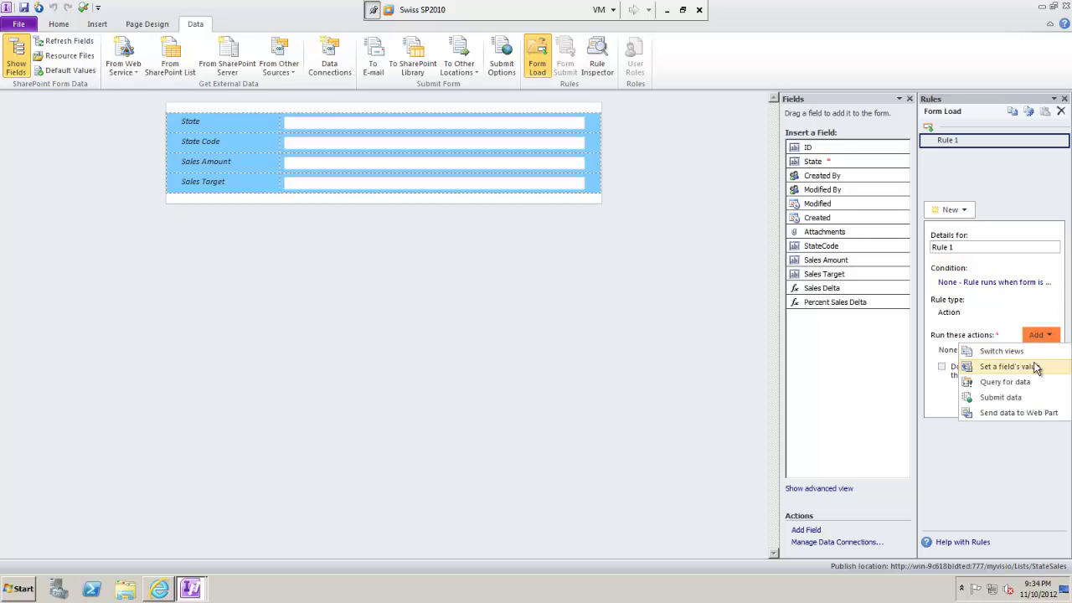
left_click(1023, 413)
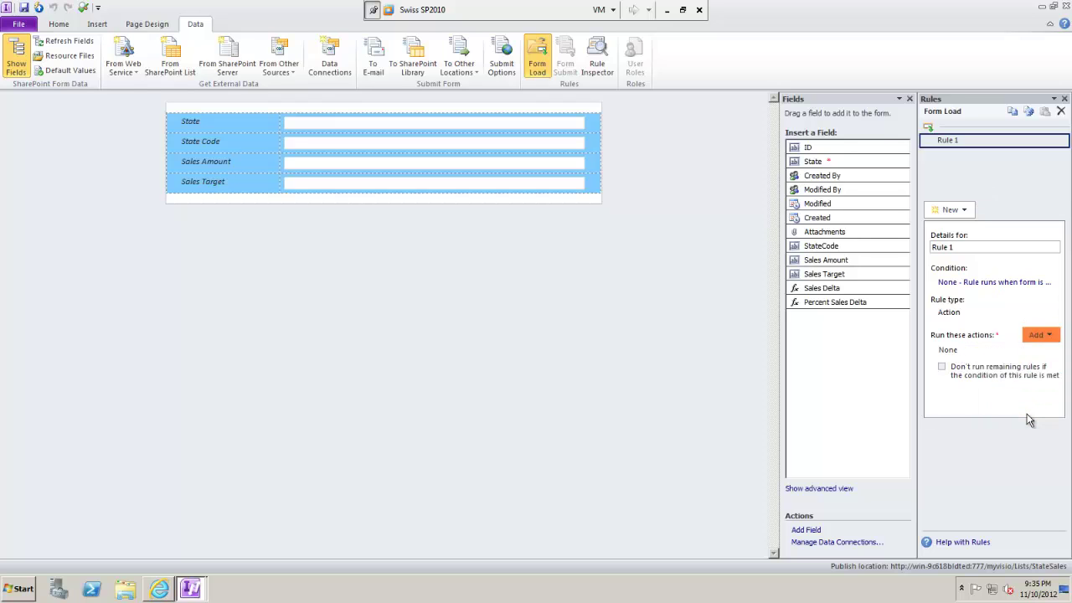
left_click(626, 365)
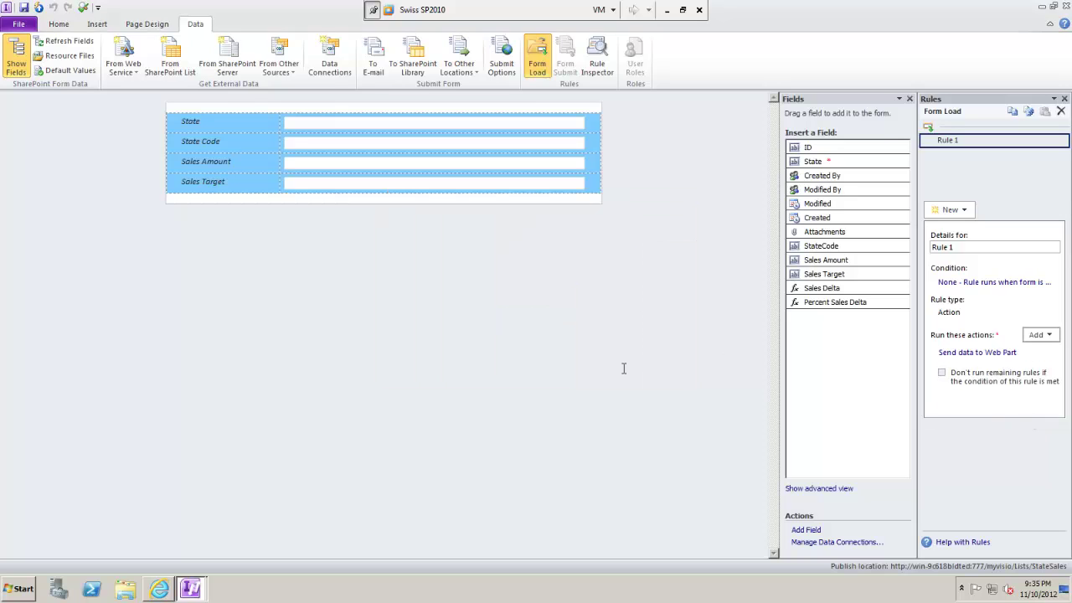
left_click(59, 25)
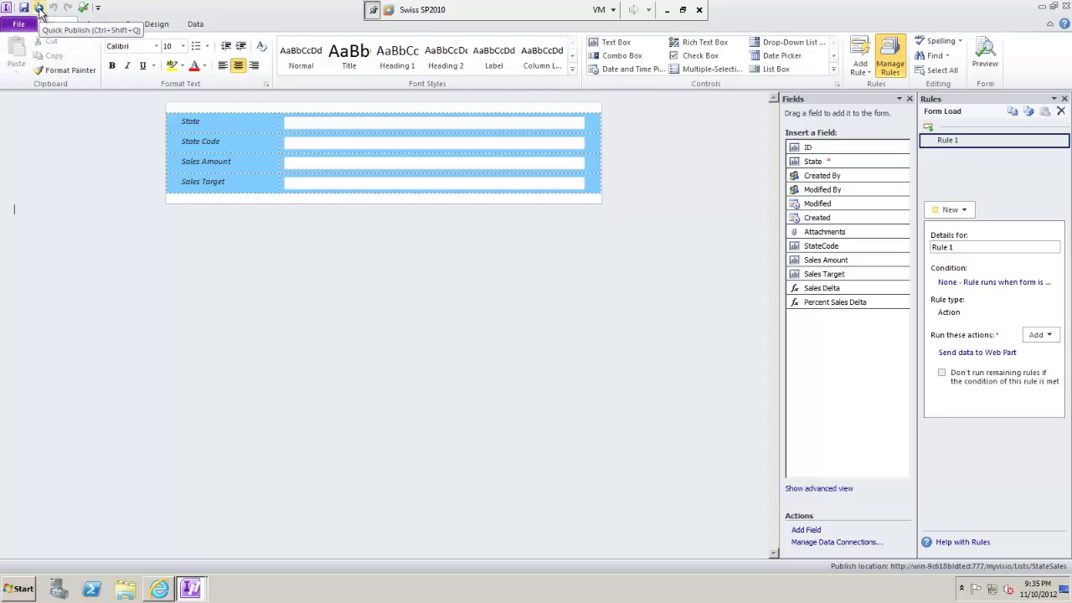
Step: Publish the customized form to the StateSales list and open Arkansas's new edit form
left_click(39, 8)
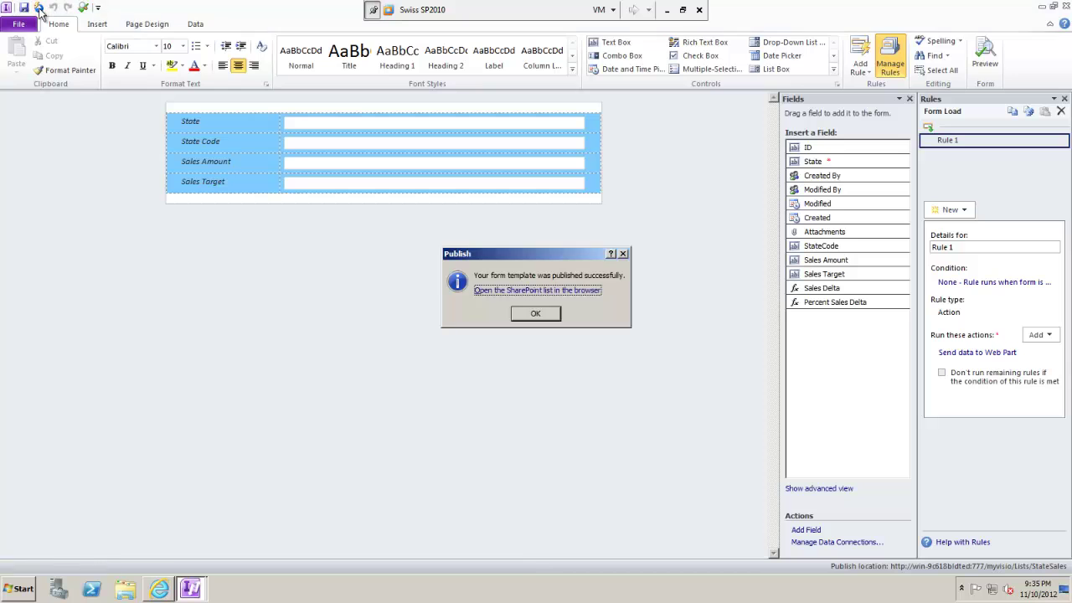
left_click(533, 314)
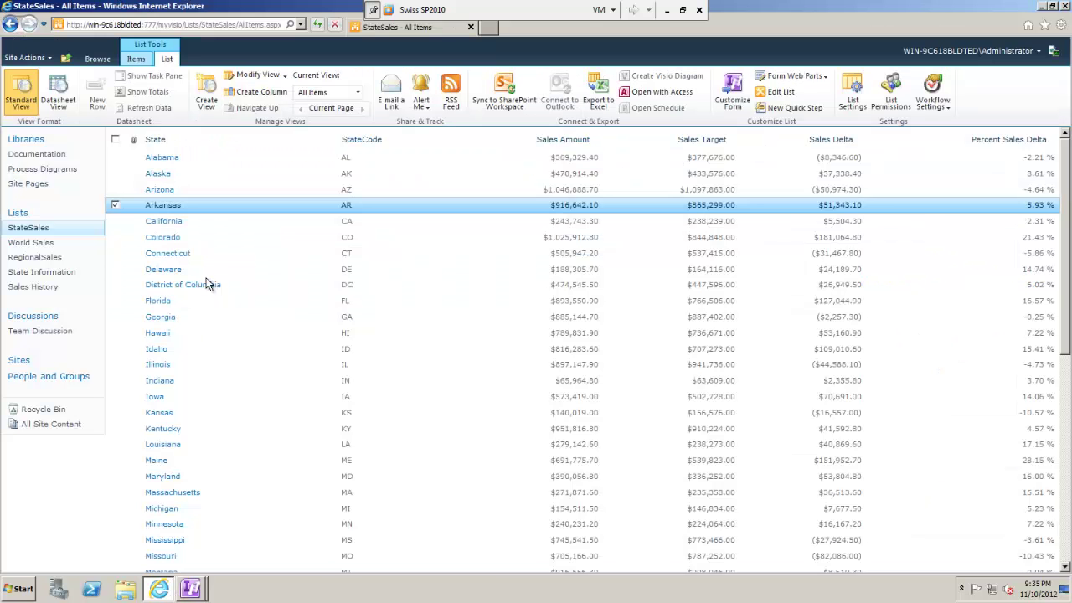
left_click(139, 58)
left_click(110, 94)
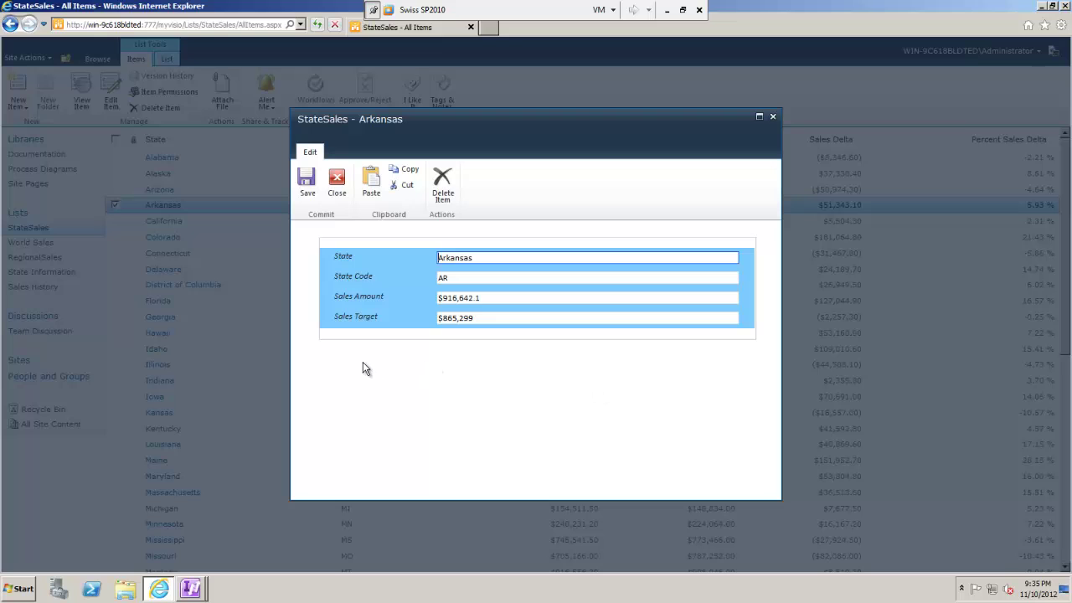
left_click(772, 120)
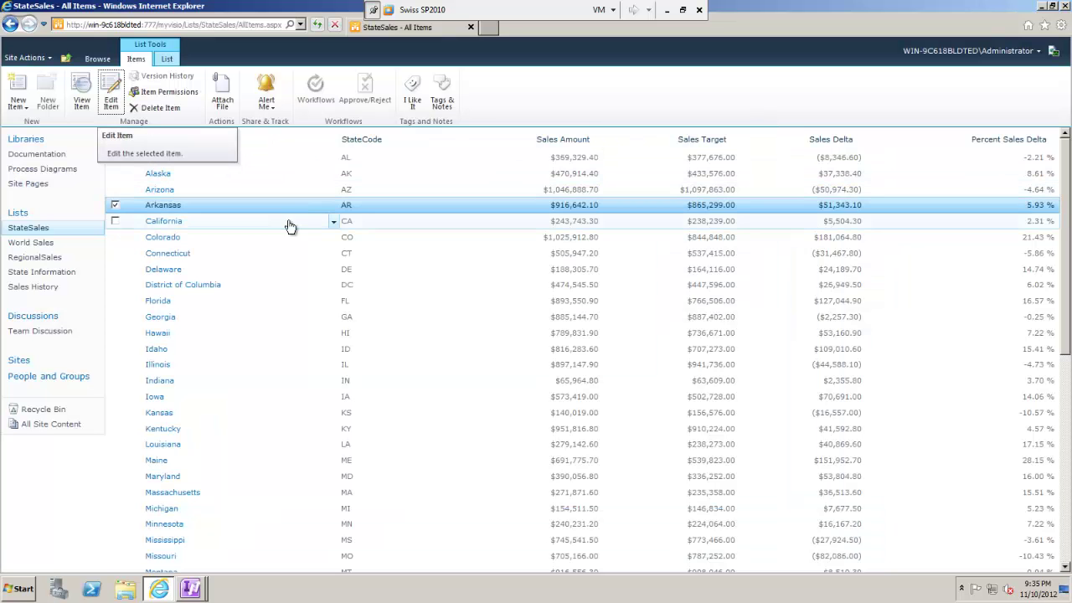
left_click(111, 94)
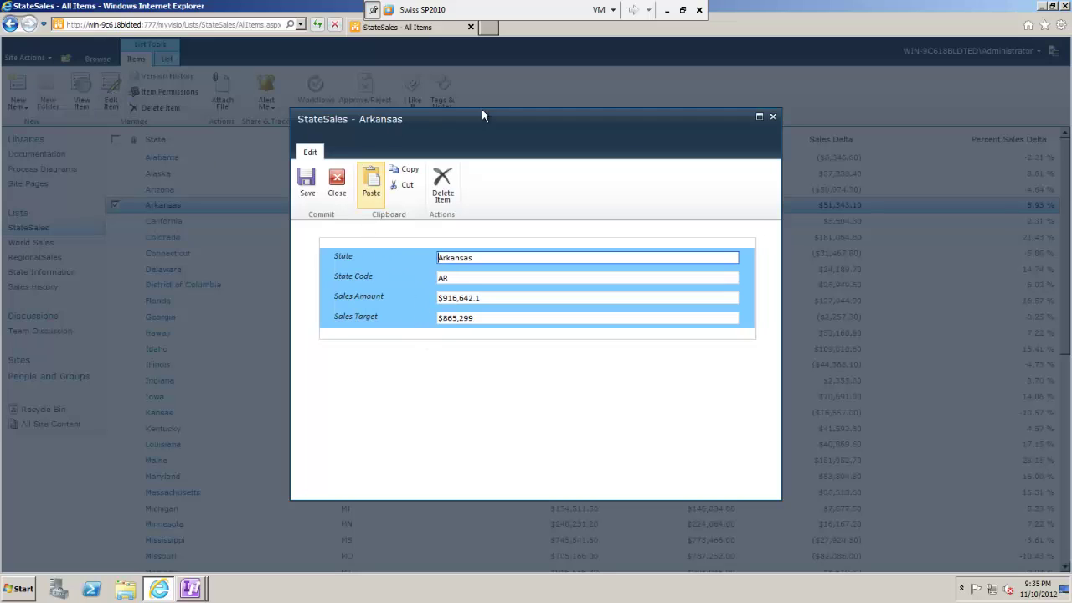
Step: Copy the Arkansas form dialog's address from its page properties, then close the dialog
right_click(405, 359)
left_click(417, 352)
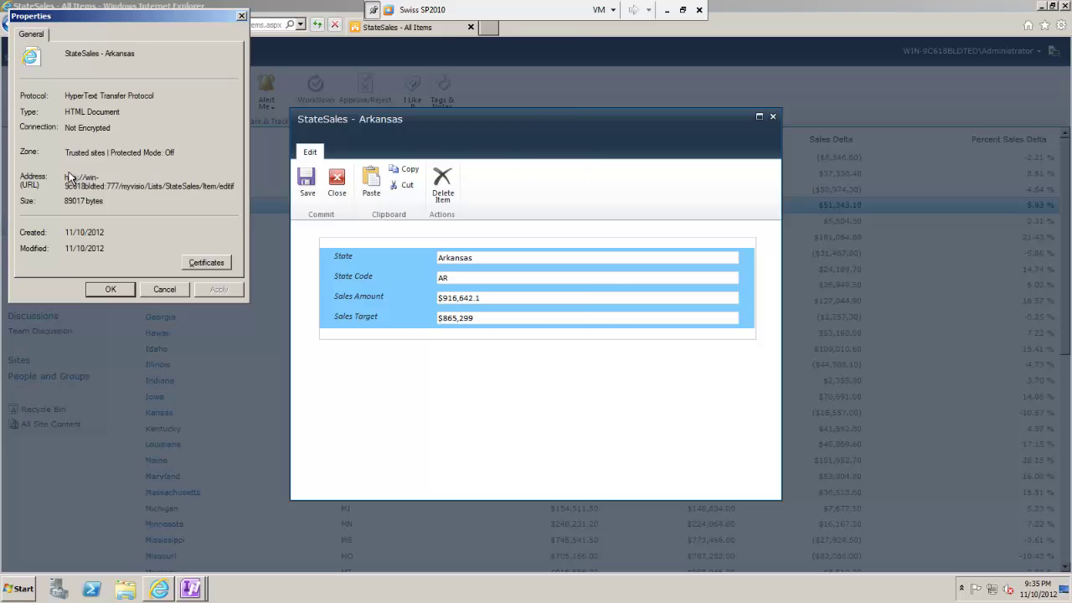
left_click_drag(71, 178, 130, 199)
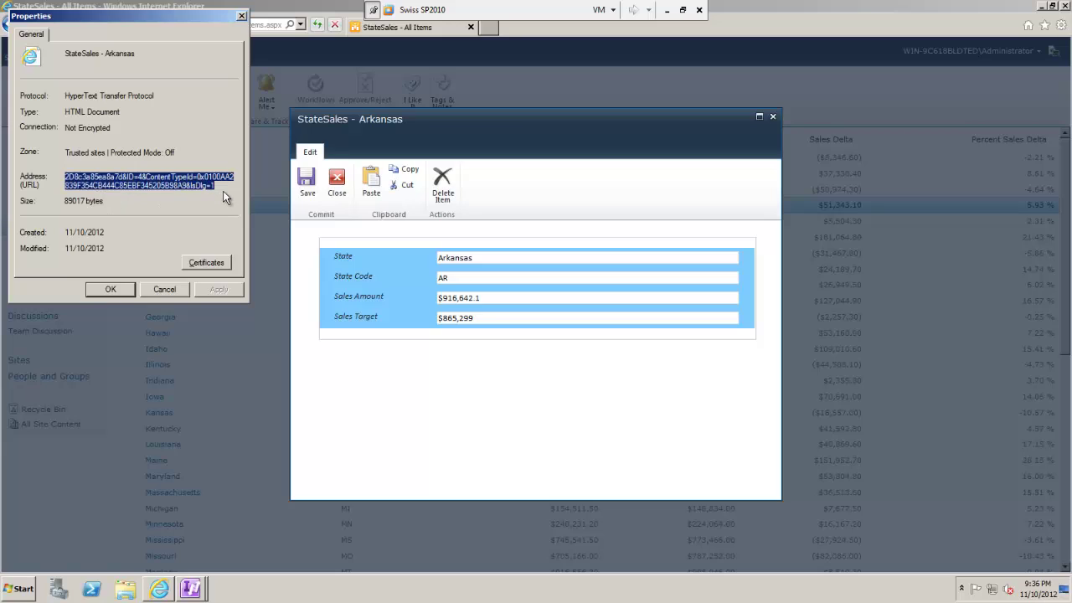
left_click(170, 290)
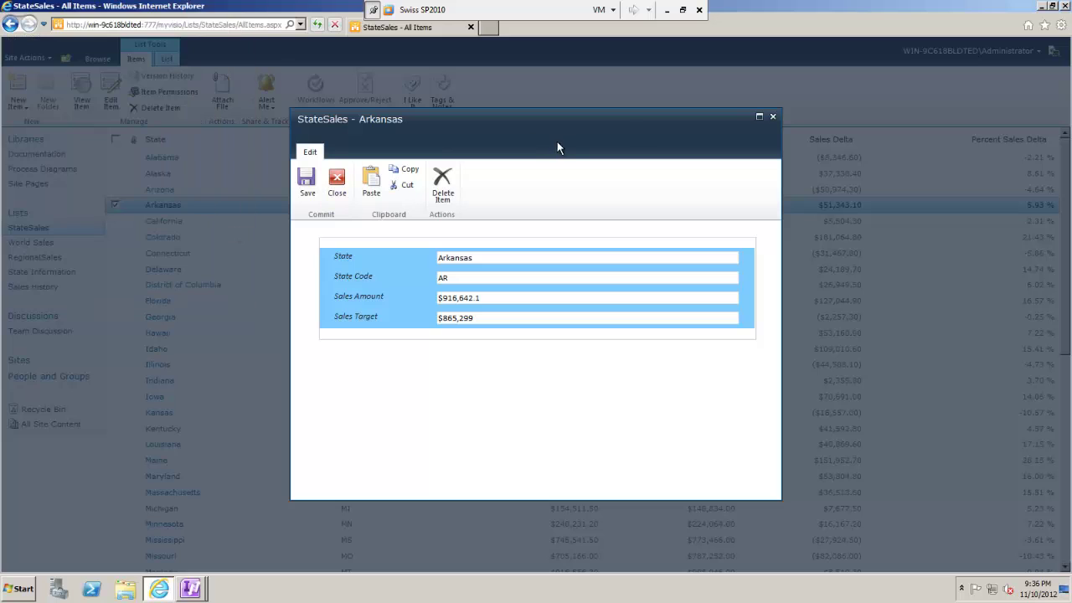
left_click(773, 116)
Step: Load the copied form address without &IsDlg=1 in a new tab
left_click(491, 28)
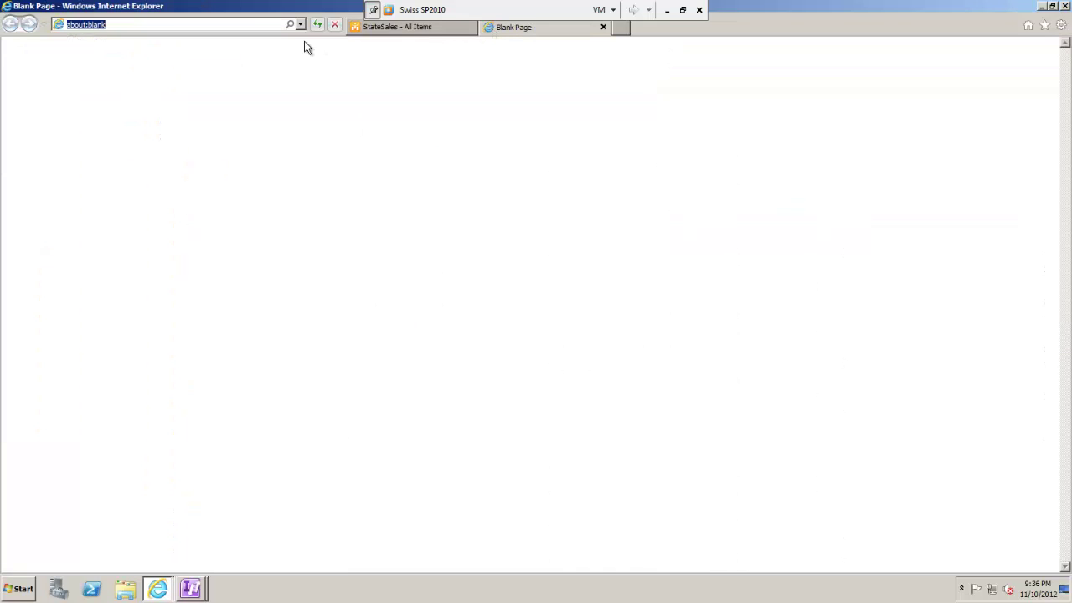
left_click(252, 26)
left_click(68, 26)
key("ctrl+v")
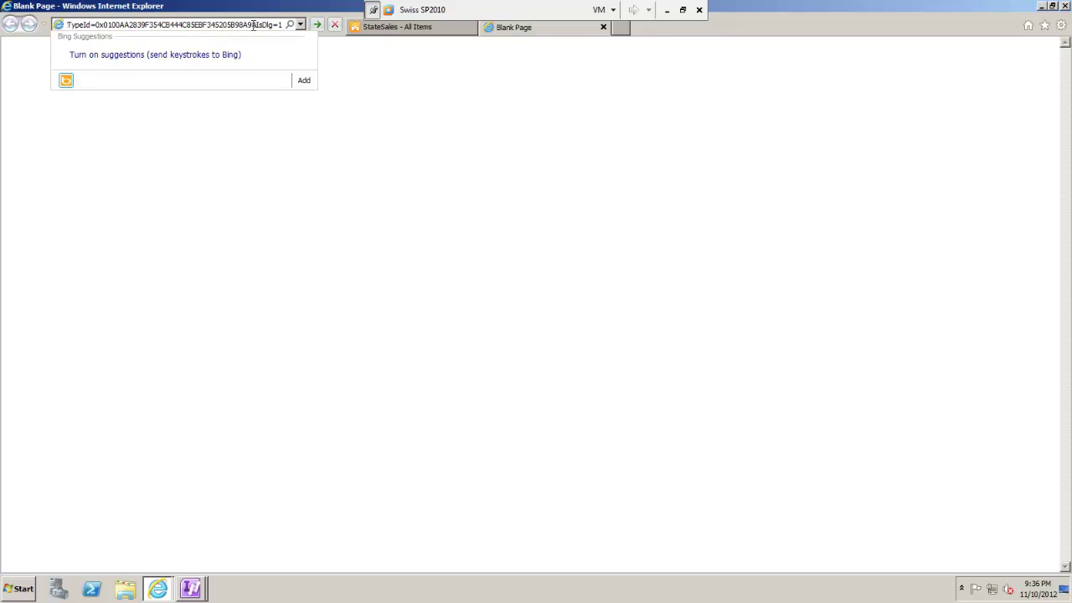
left_click_drag(252, 25, 274, 25)
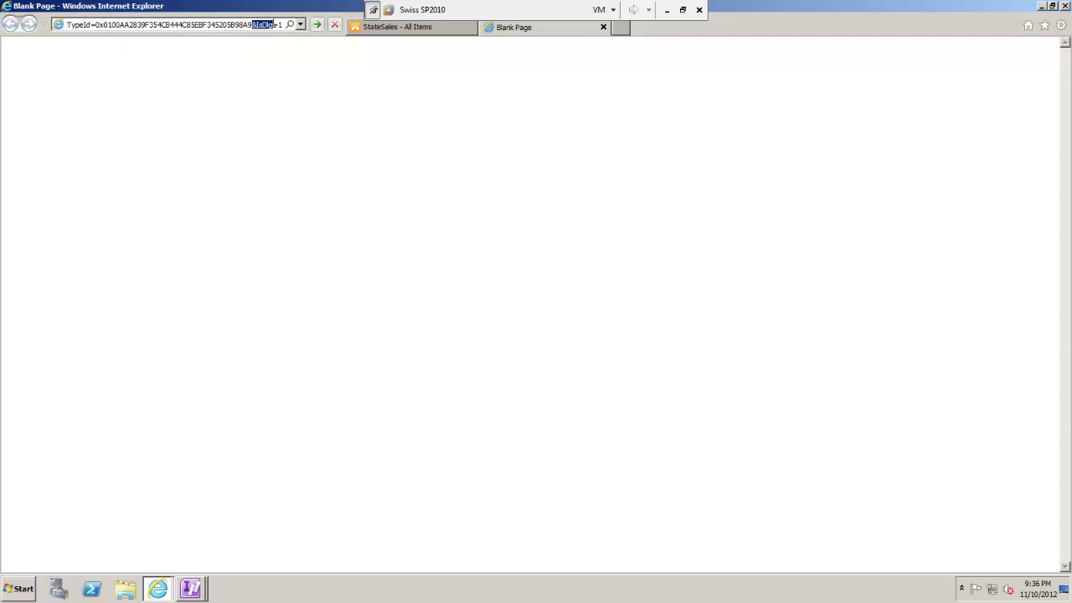
key("ctrl+a")
key("Delete")
key("BackSpace")
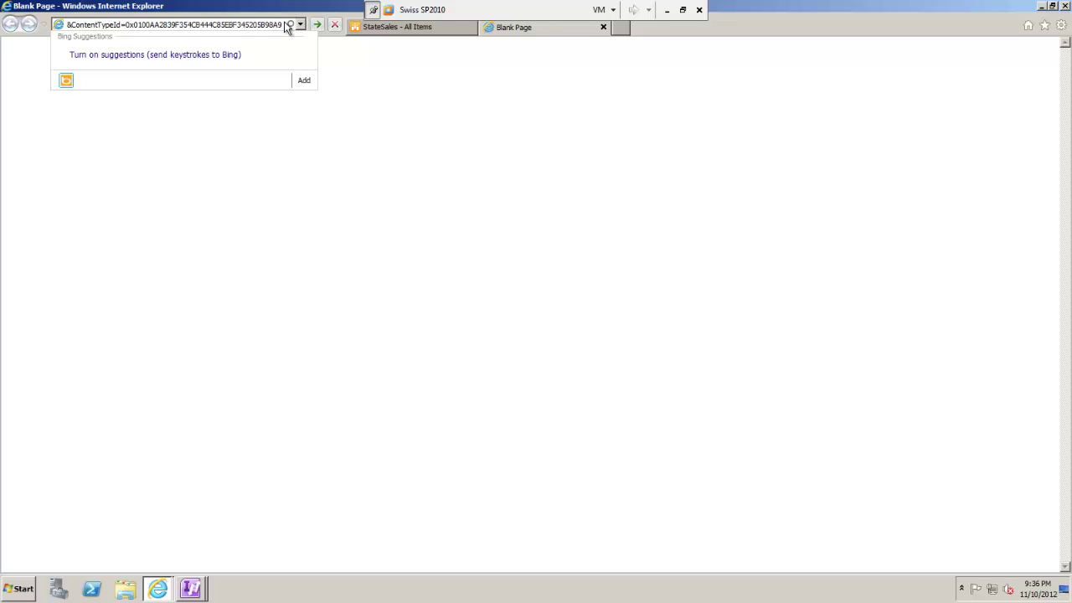
key("Return")
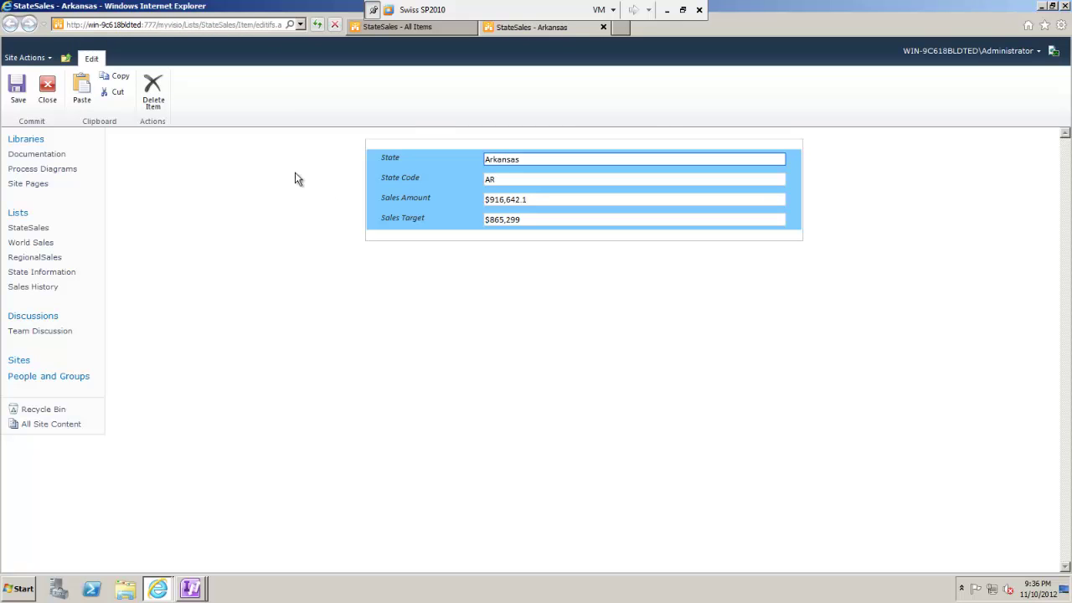
Step: In Edit Page mode, add a Business Data Chart Web Part below the InfoPath form
left_click(48, 58)
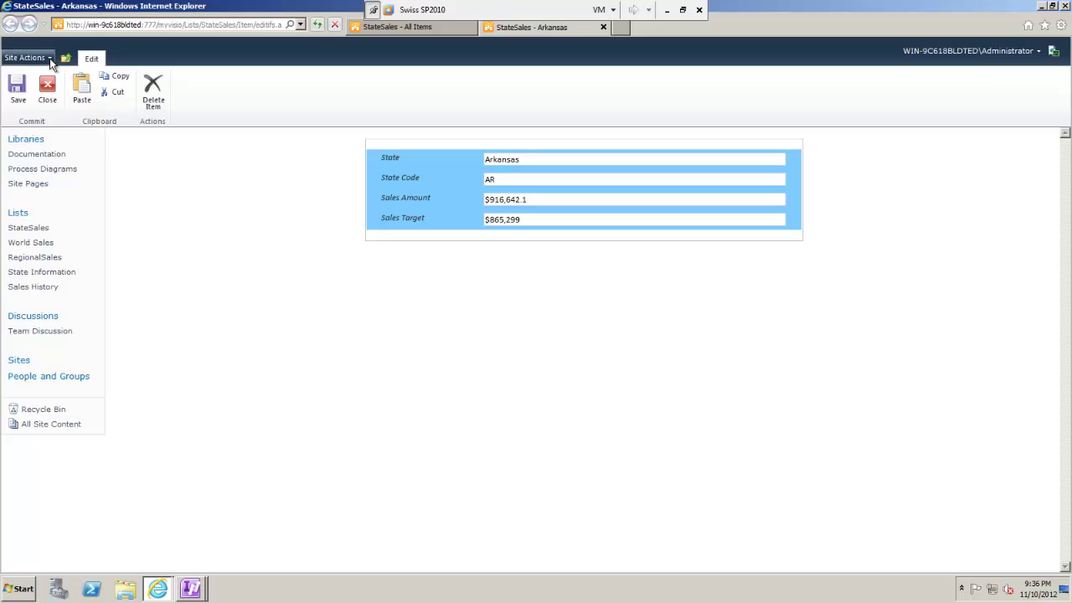
left_click(65, 79)
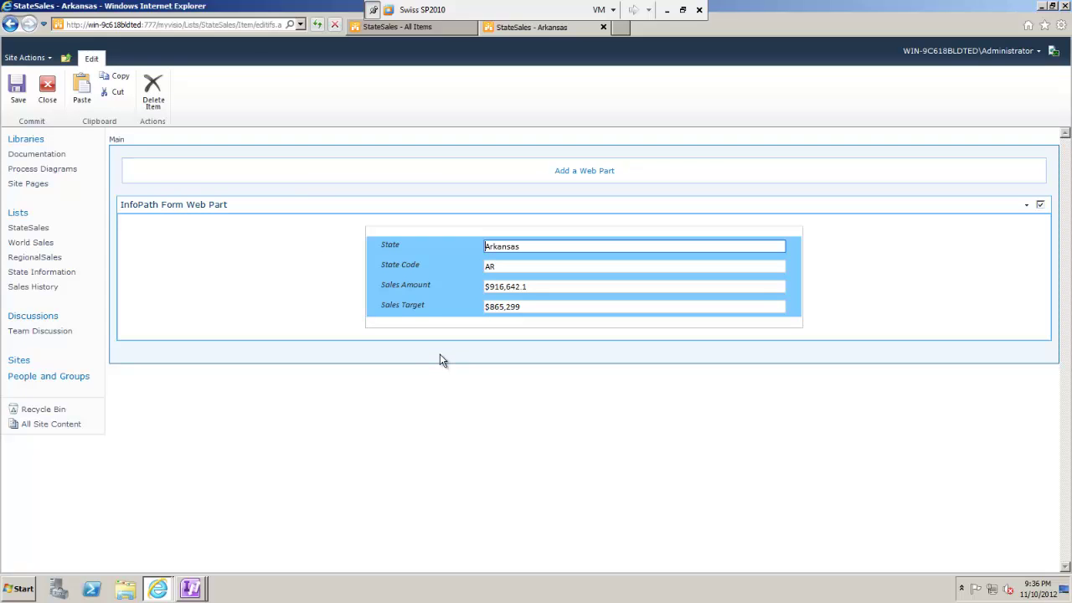
left_click(568, 175)
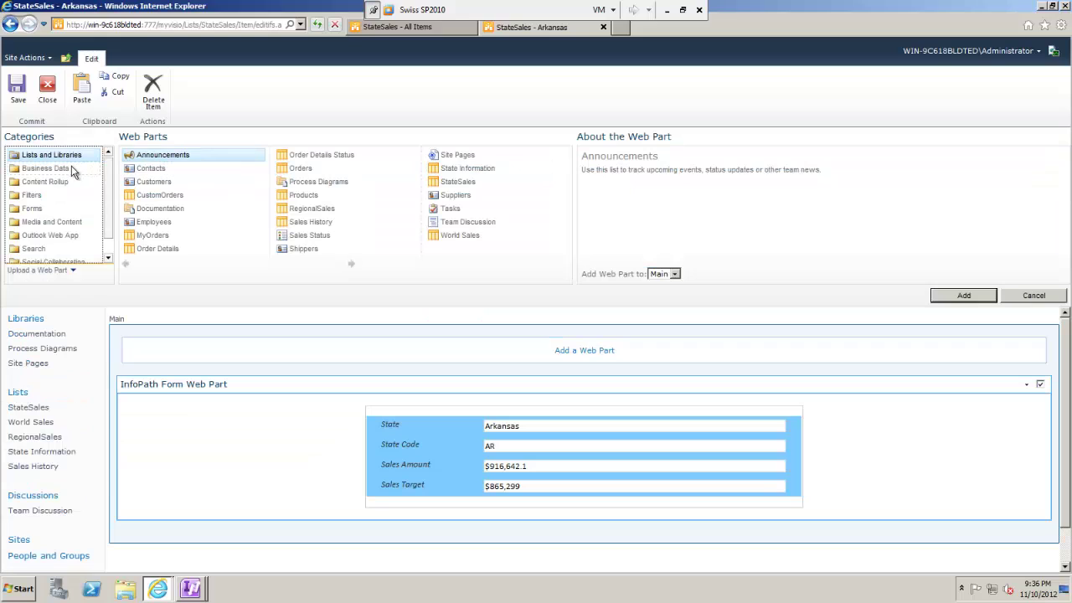
left_click(71, 169)
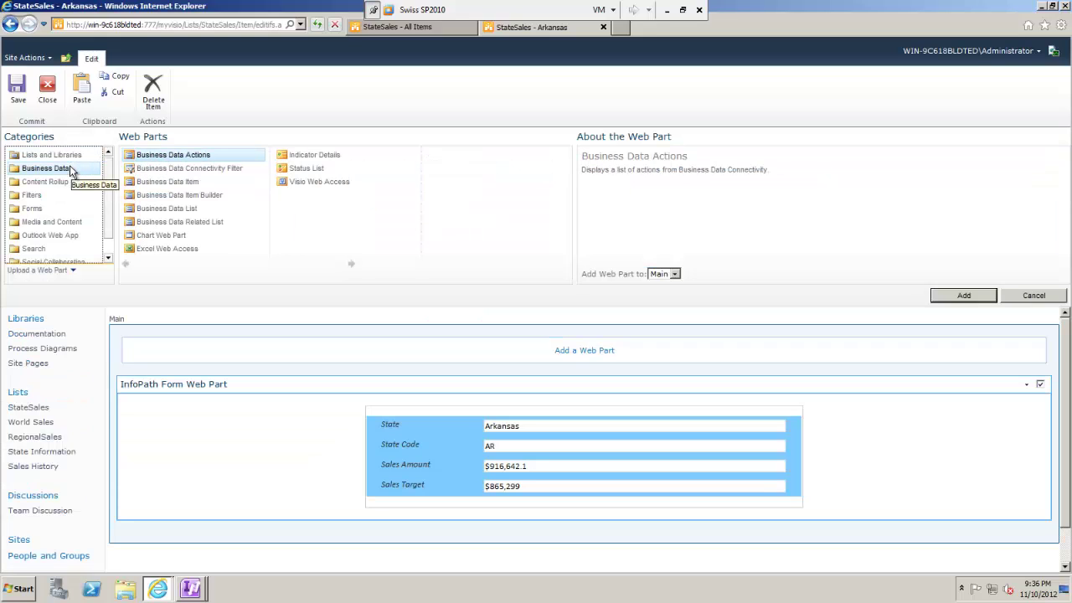
left_click(178, 236)
left_click(939, 292)
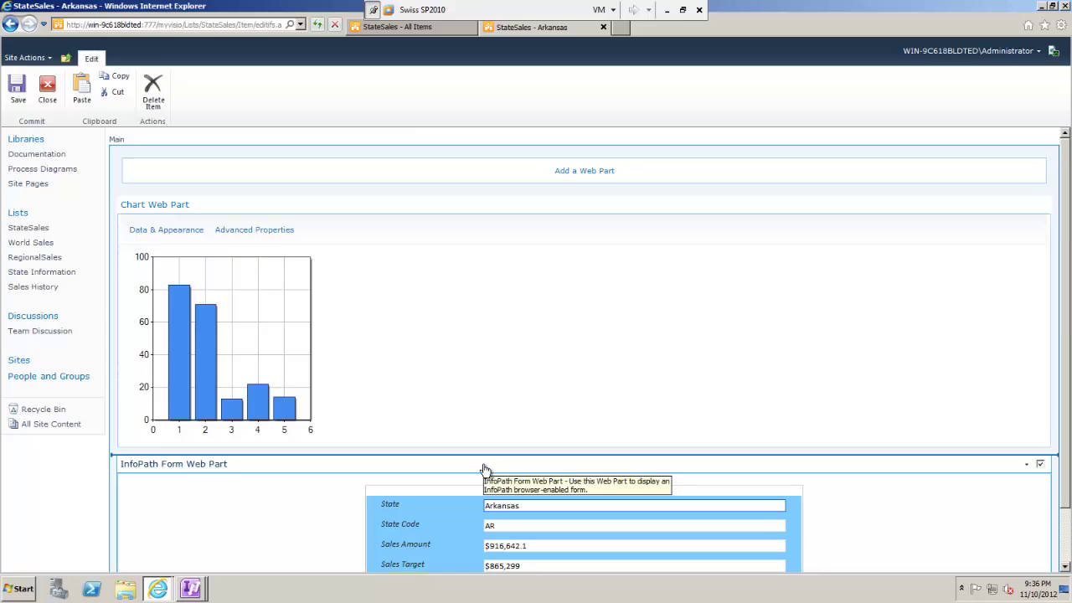
left_click_drag(486, 466, 485, 208)
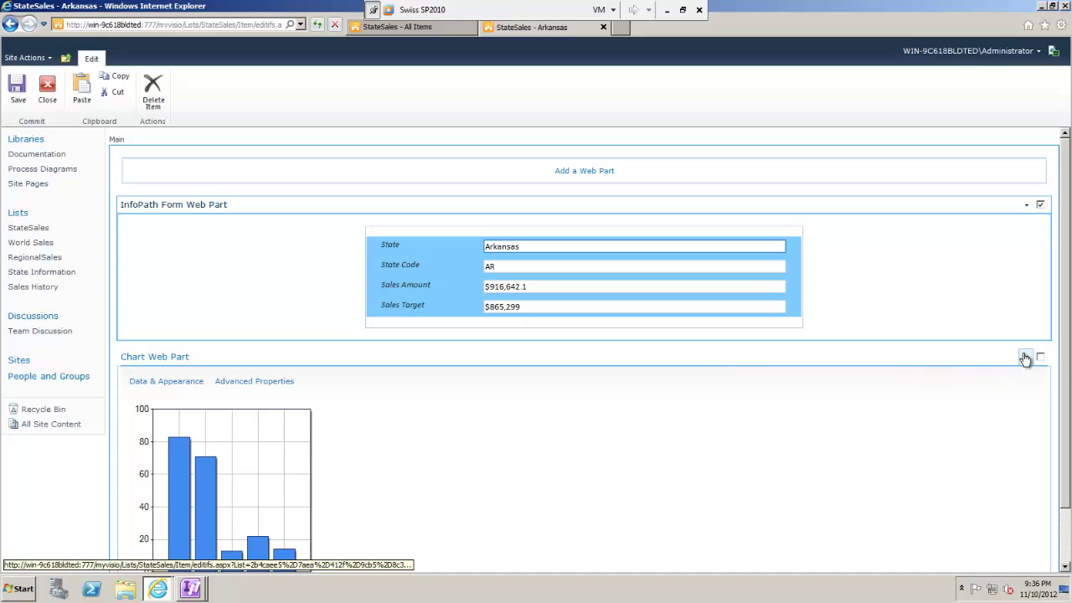
Step: Change the Chart Web Part's Appearance title to My Sales Data and apply it
left_click(1025, 356)
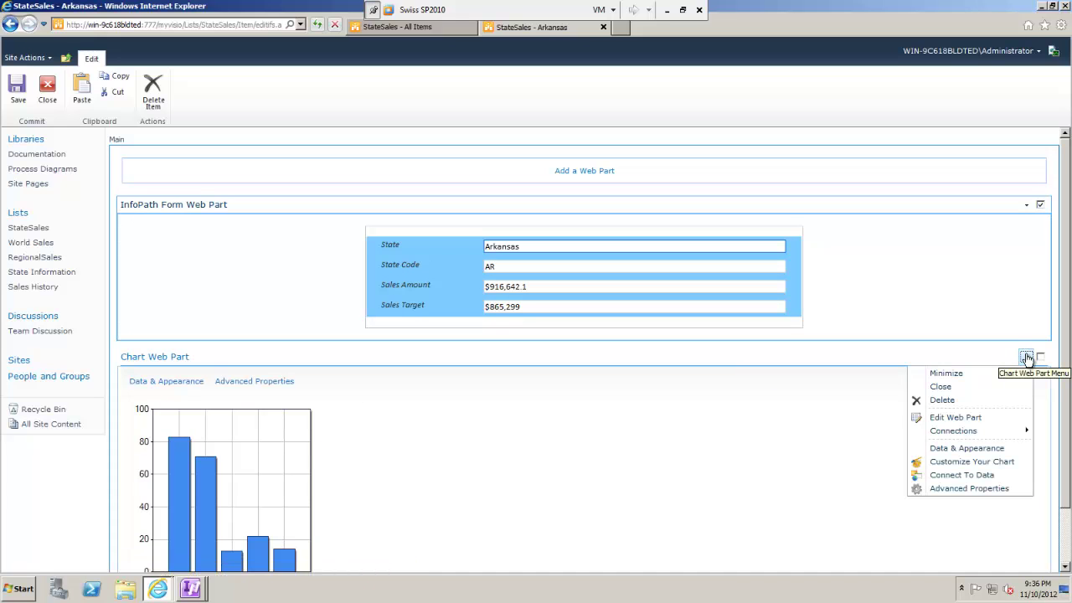
left_click(959, 416)
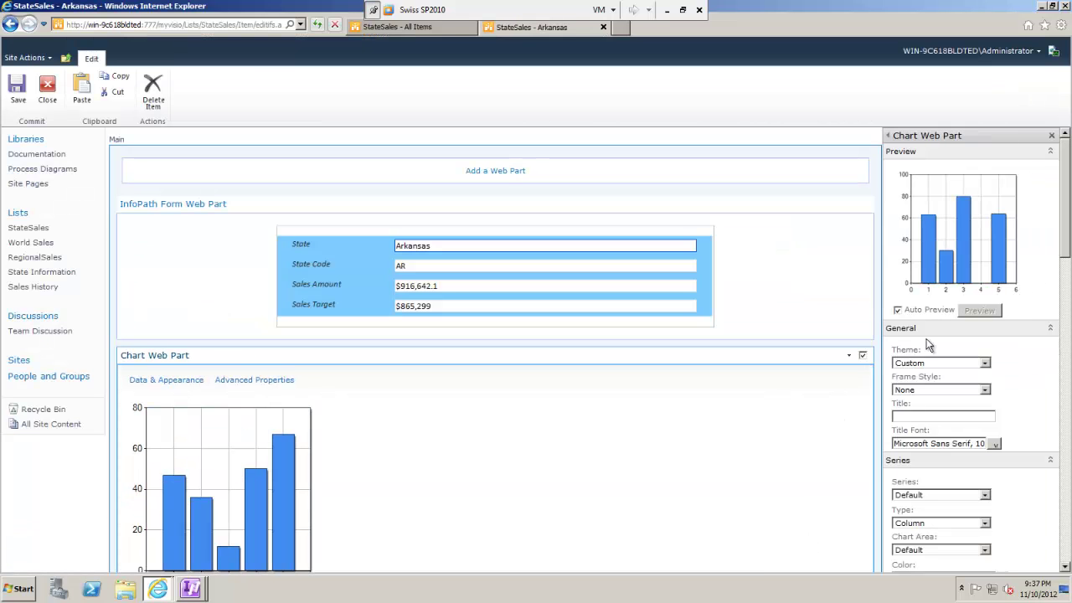
left_click_drag(1065, 244, 1068, 355)
scroll(1068, 355, "down", 5)
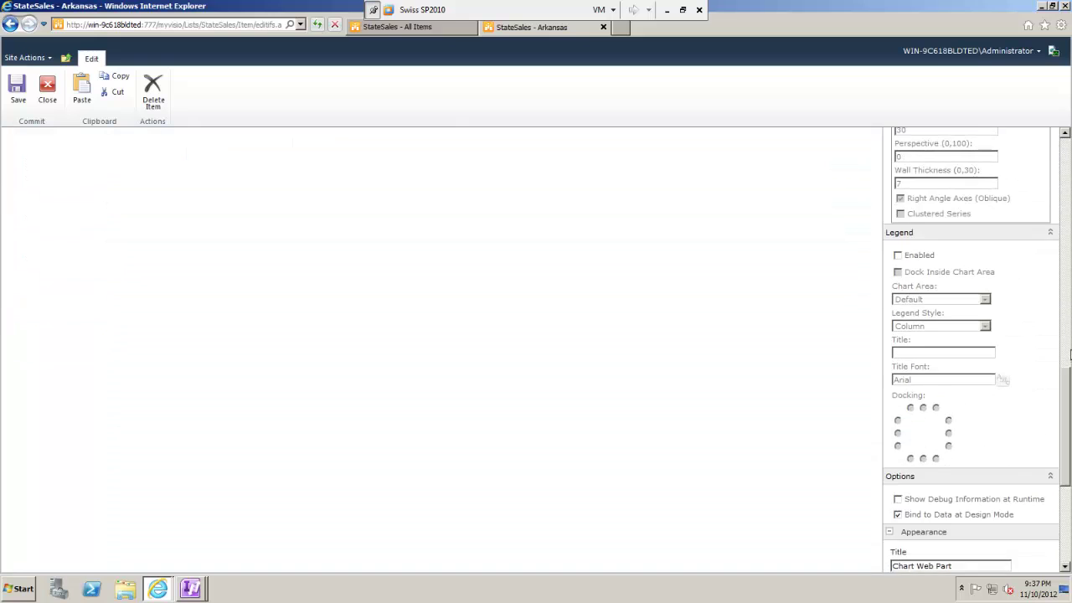
scroll(1068, 355, "down", 4)
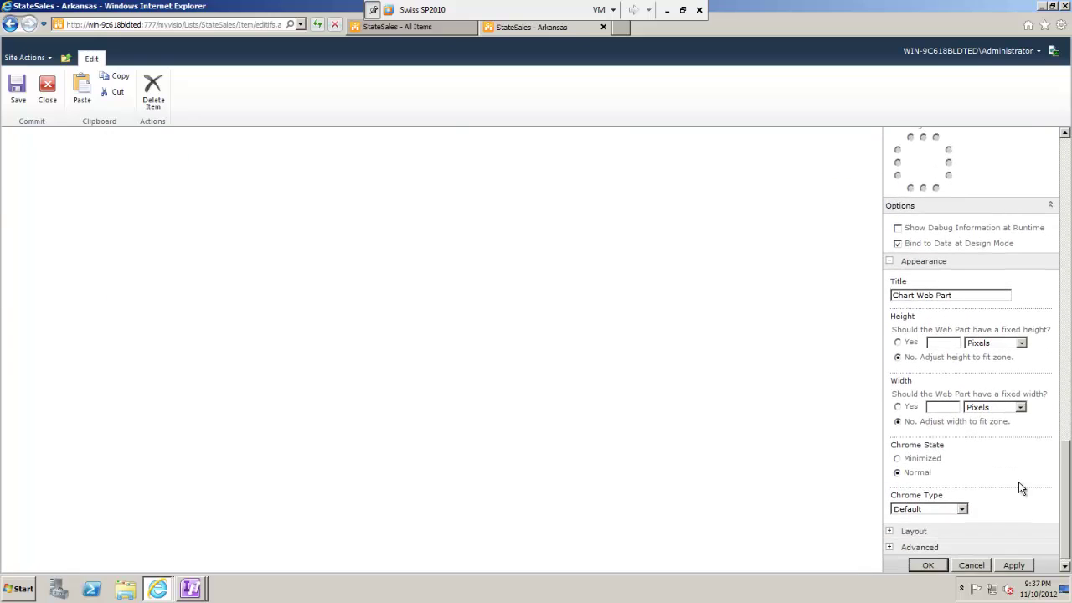
left_click_drag(966, 294, 866, 298)
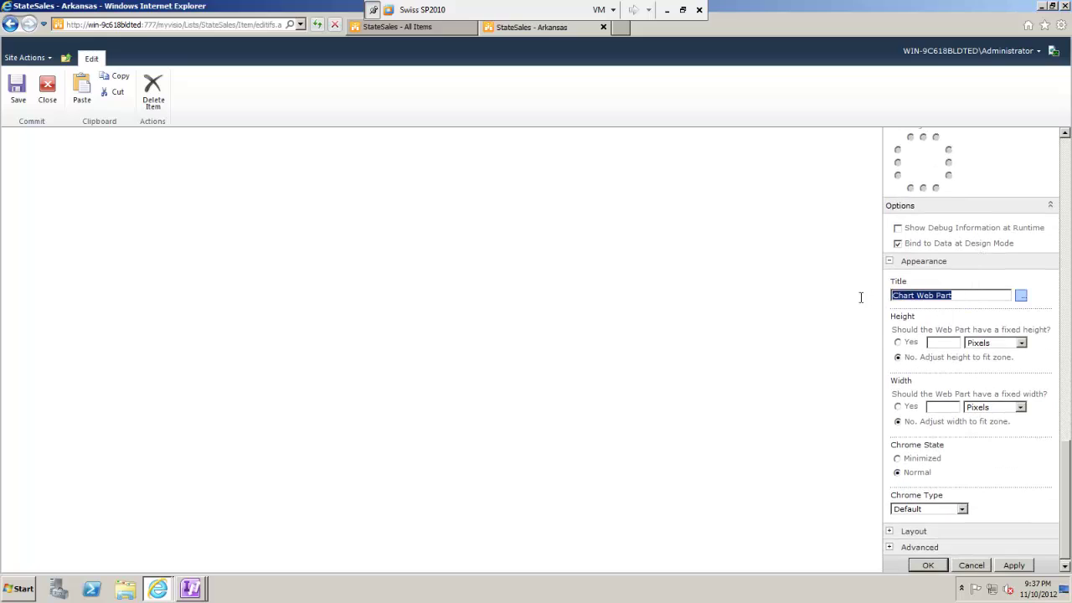
type("My Sales Data")
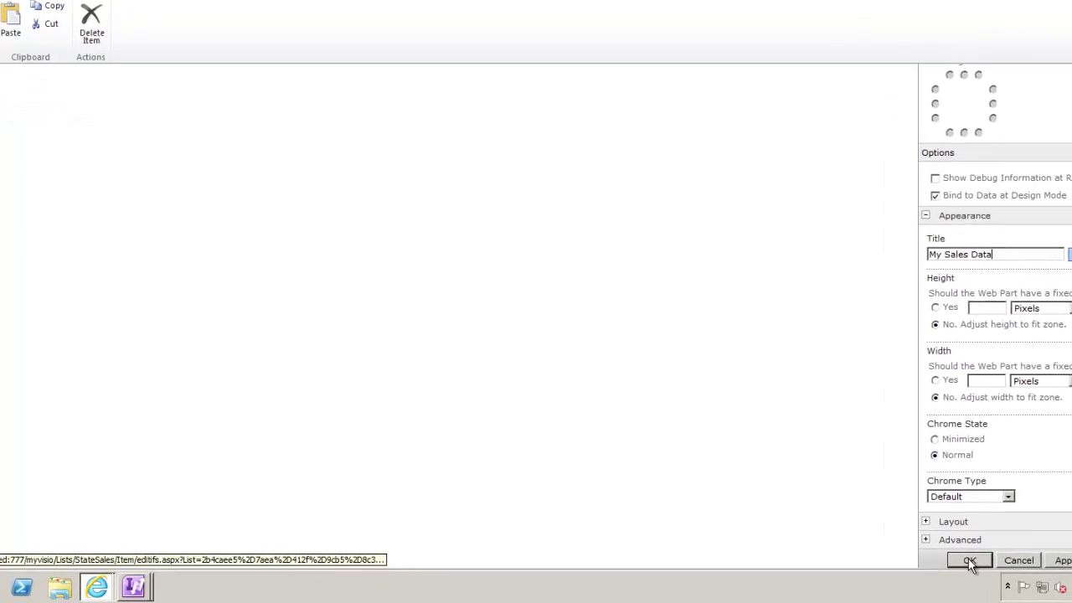
left_click(969, 561)
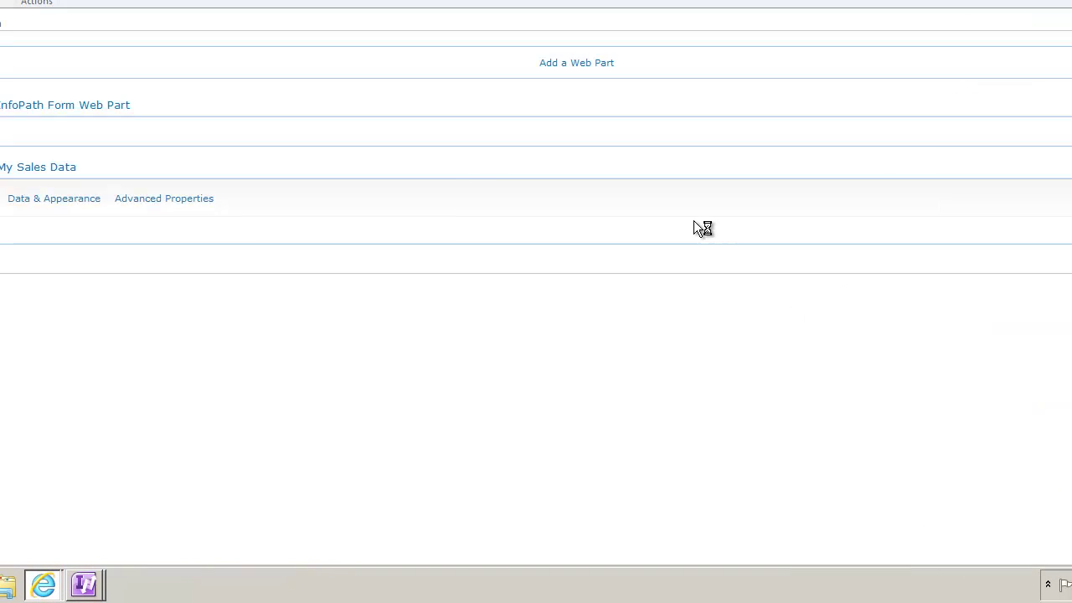
Step: Connect the chart to the Sales History SharePoint list in the Data Connection Wizard
left_click(30, 328)
left_click(127, 151)
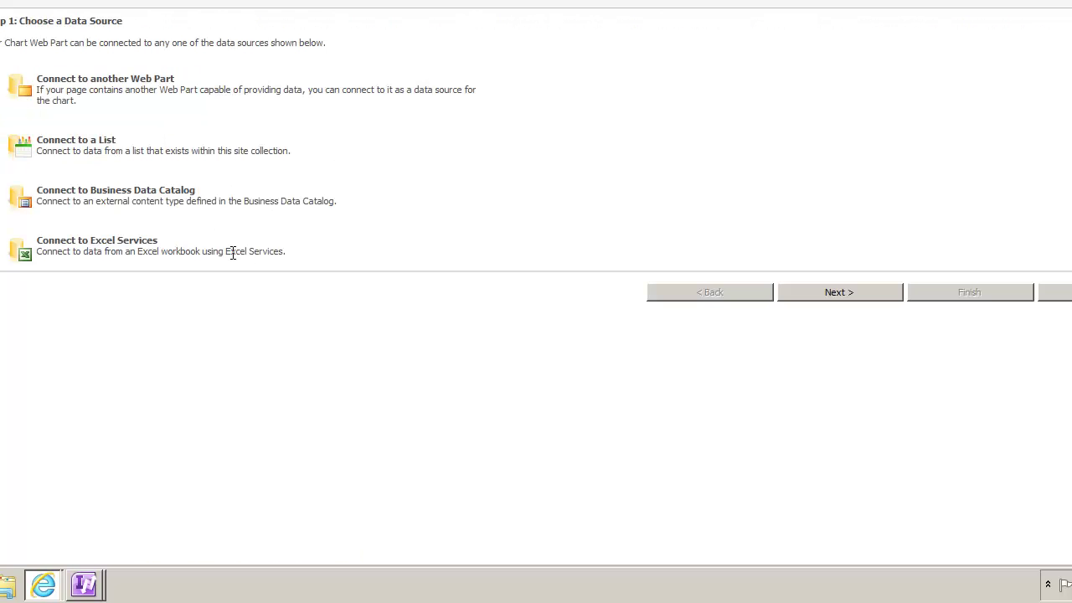
left_click(19, 149)
left_click(813, 292)
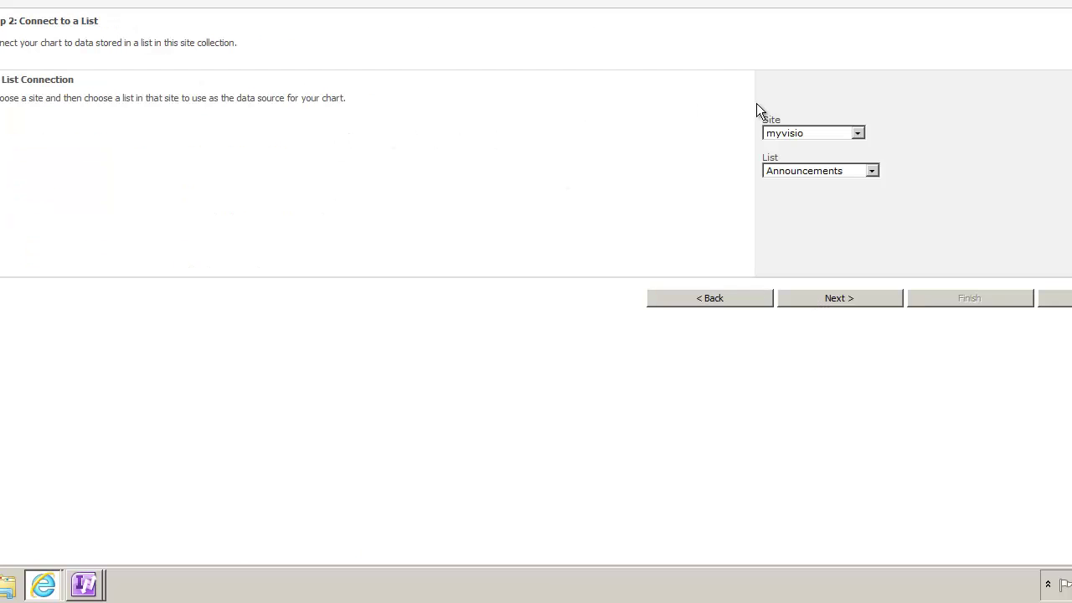
left_click(872, 170)
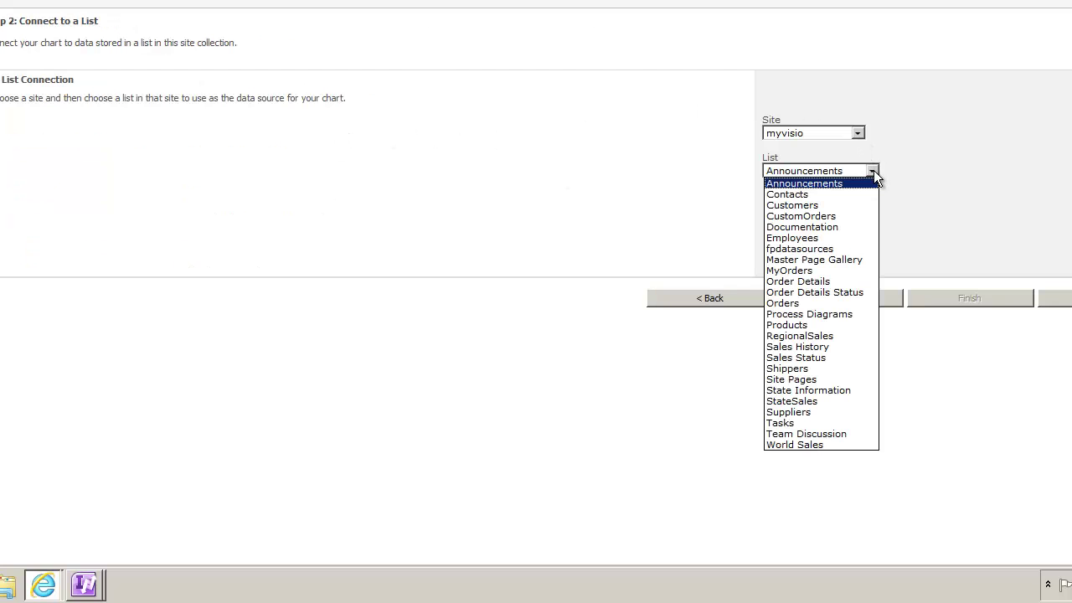
left_click(813, 347)
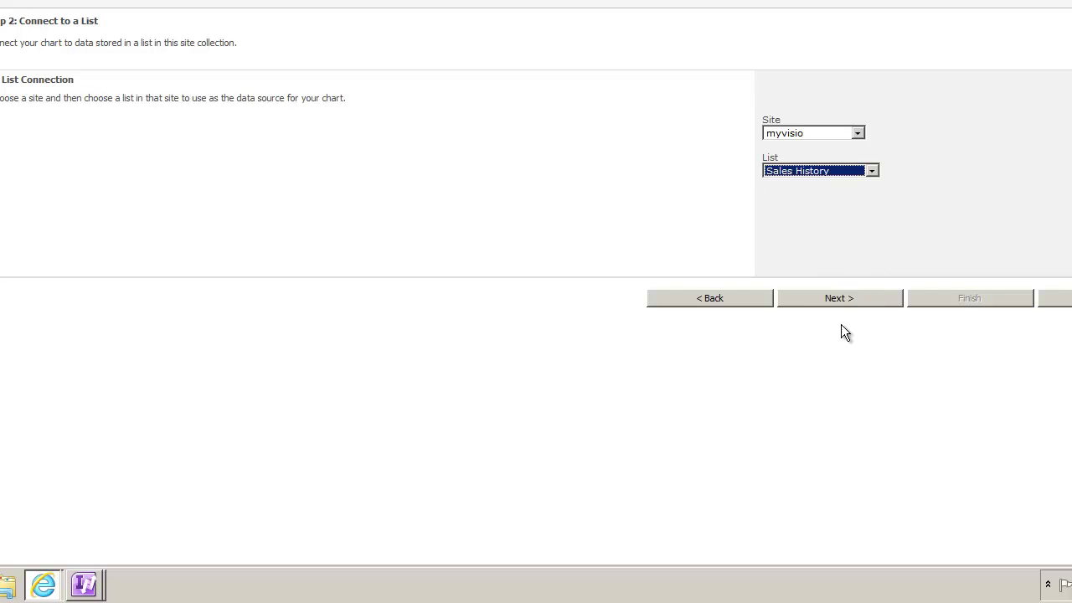
left_click(856, 303)
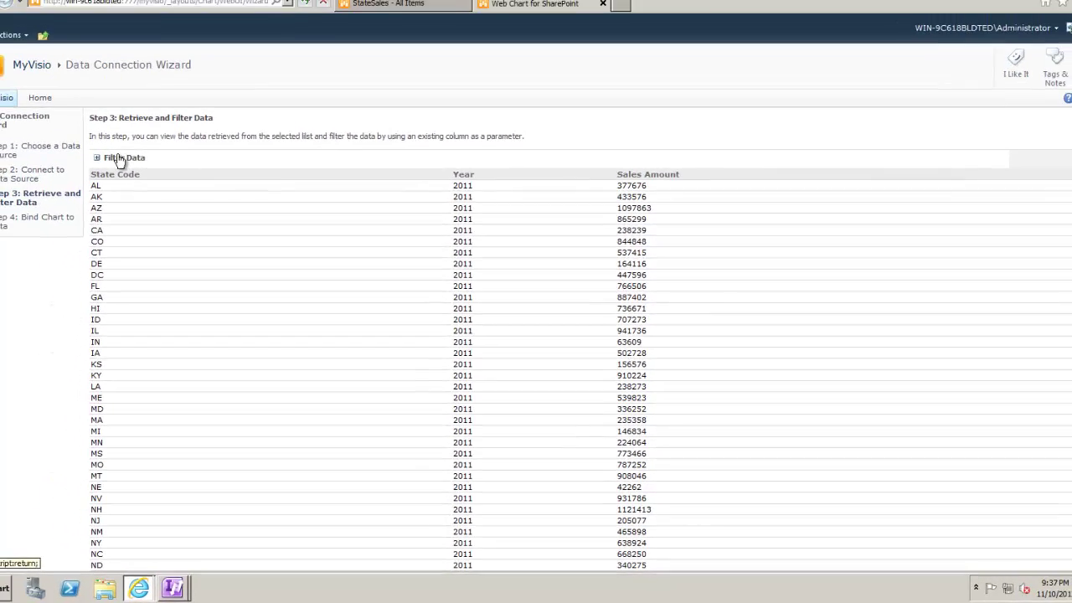
Step: Add a State Code filter parameter of type String and continue to chart binding
left_click(25, 69)
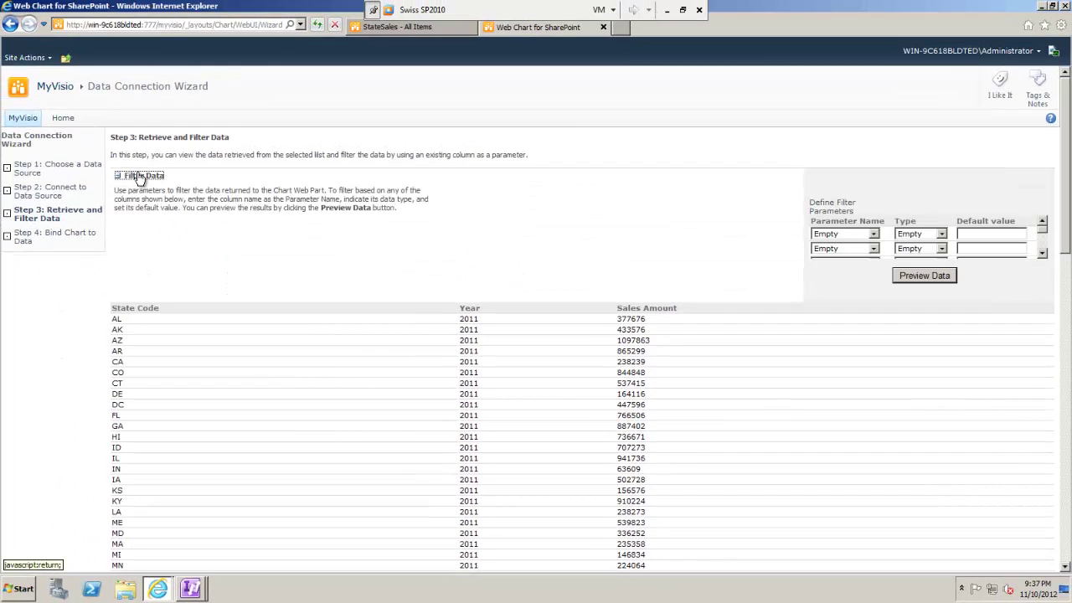
left_click(873, 235)
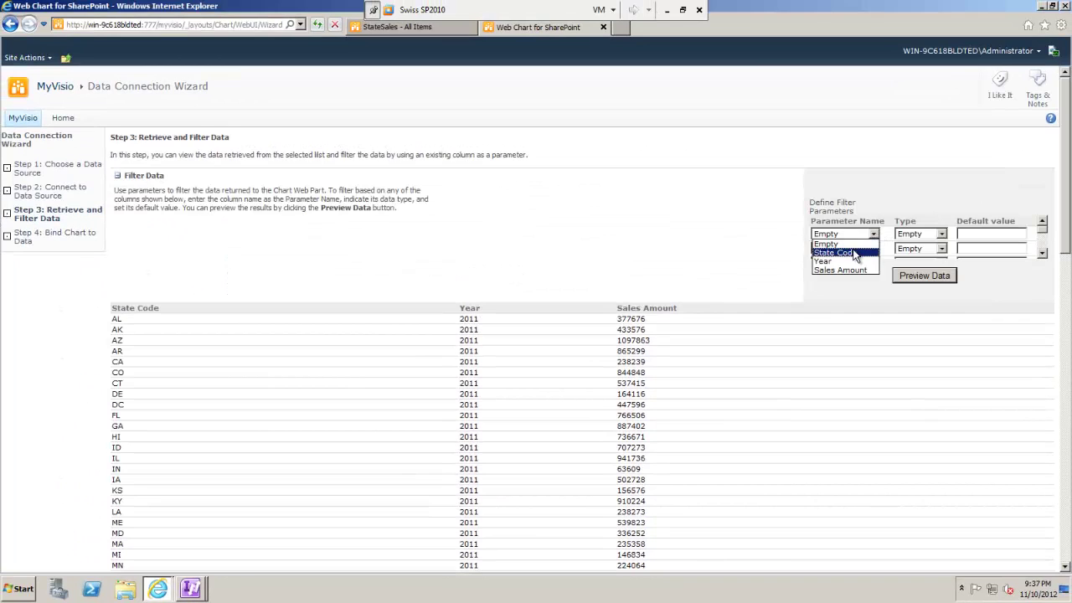
left_click(854, 253)
left_click(940, 234)
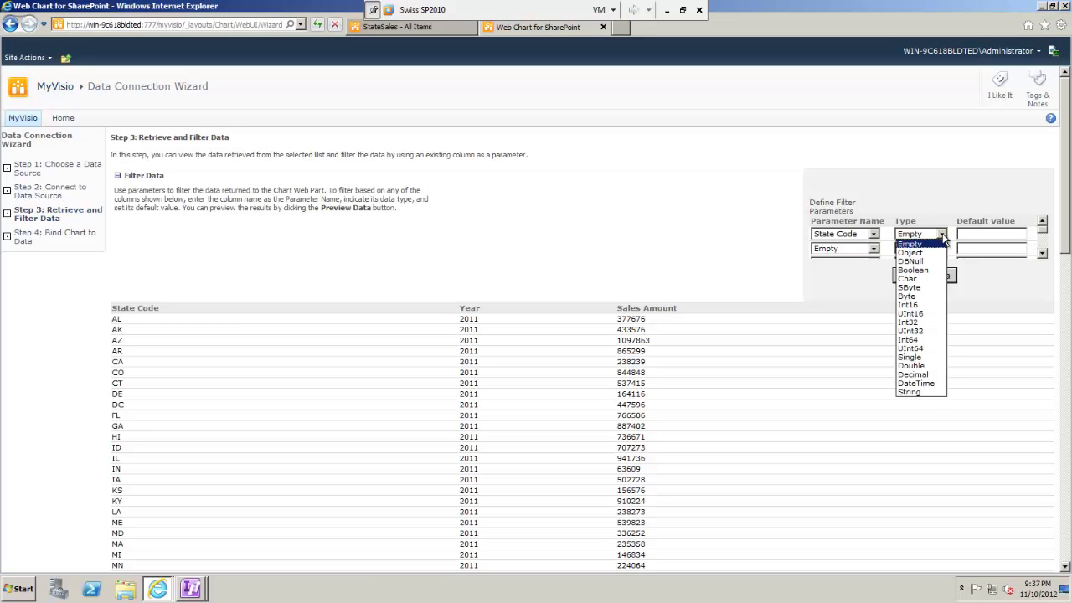
left_click(921, 392)
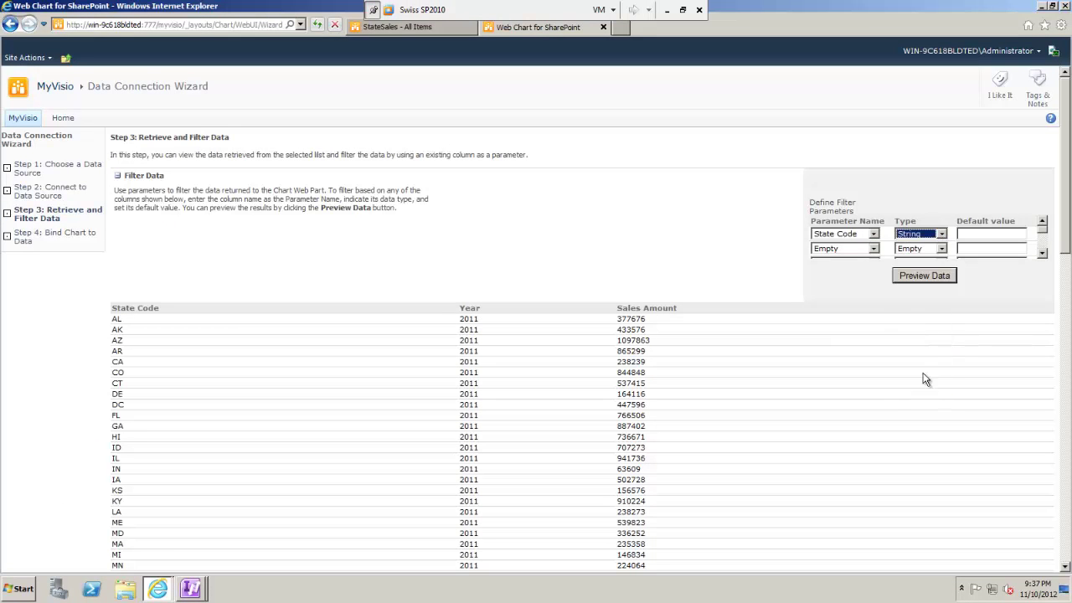
left_click(1001, 236)
left_click_drag(1067, 226, 1061, 559)
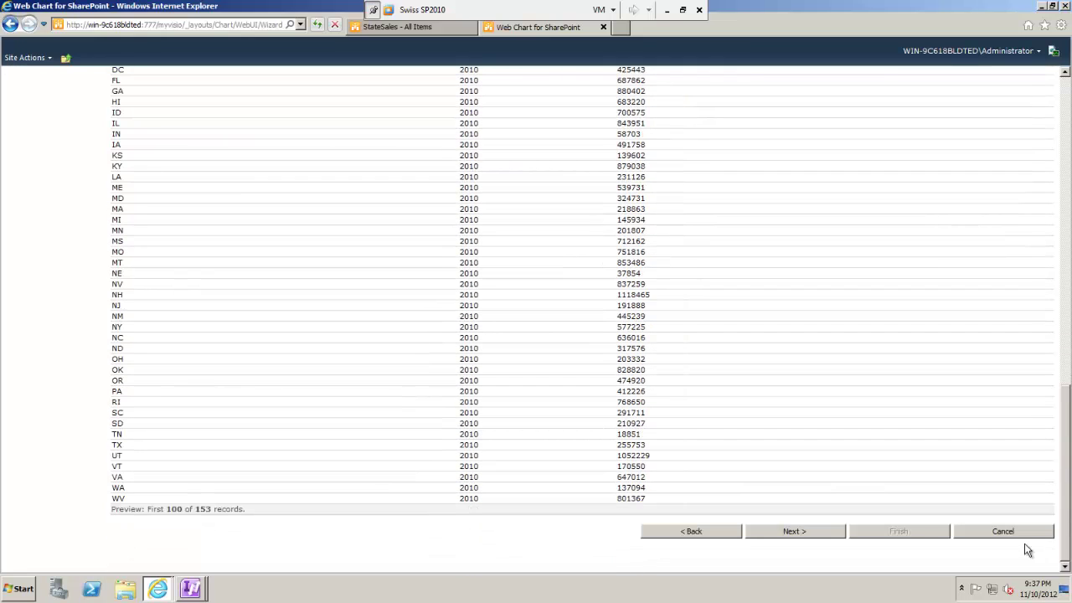
left_click(800, 538)
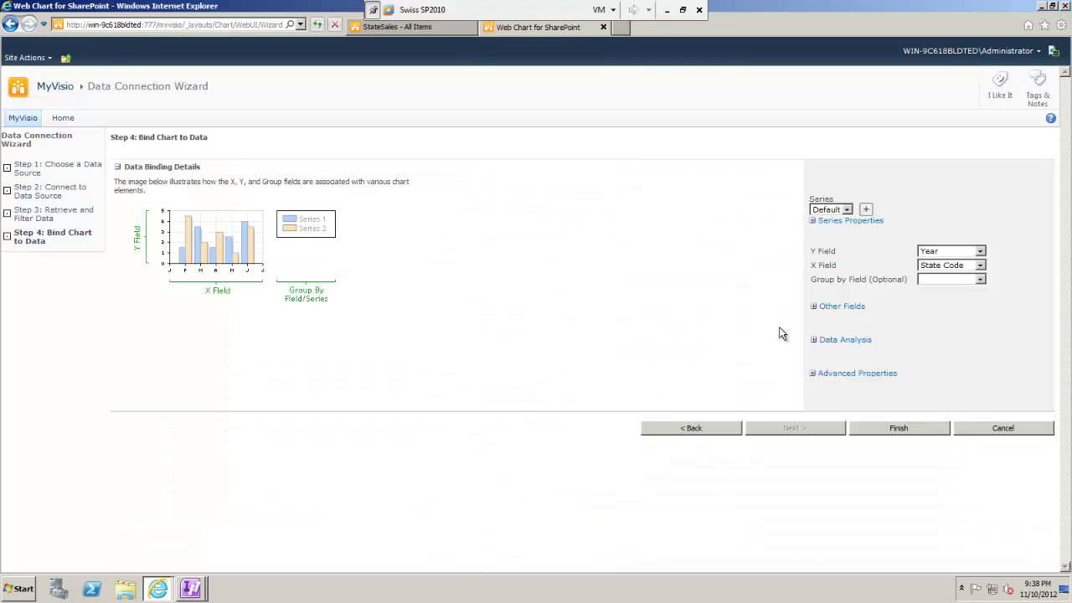
Step: Bind the chart with Sales Amount on the Y axis and Year on X, then finish
left_click(979, 251)
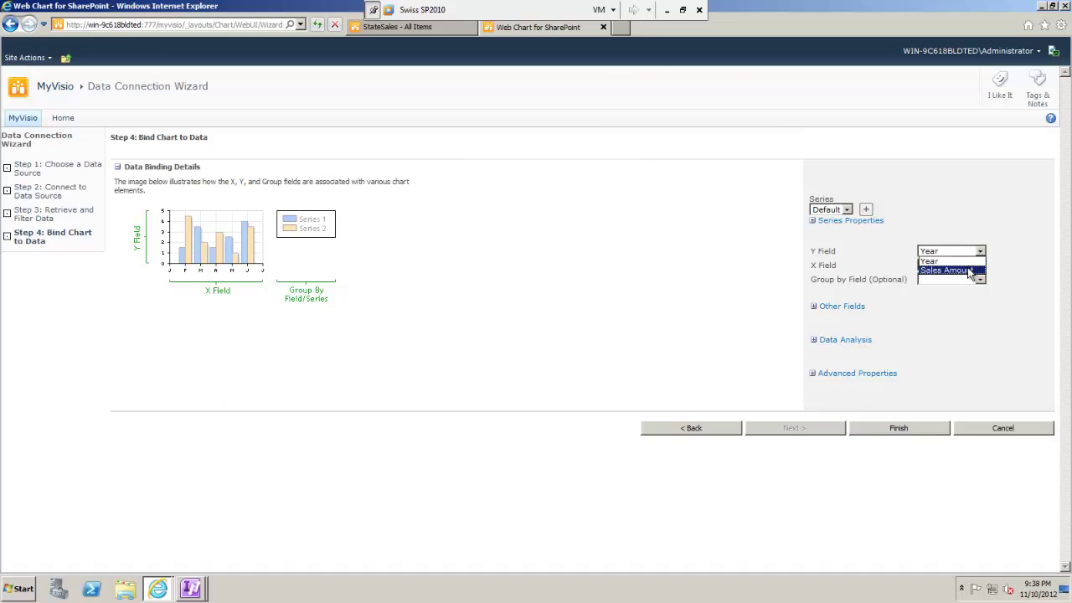
left_click(946, 270)
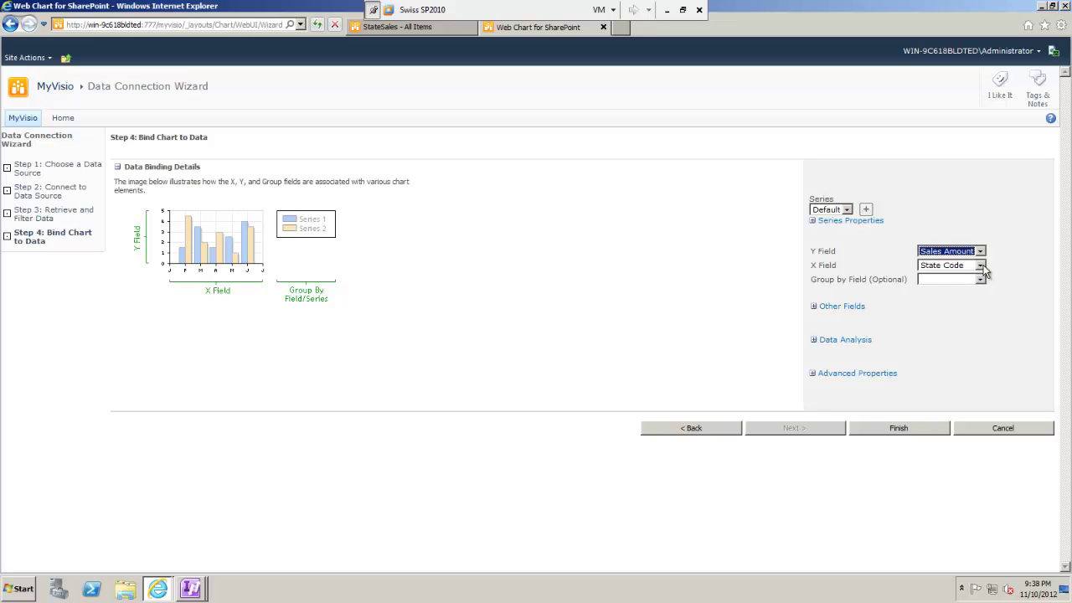
left_click(980, 267)
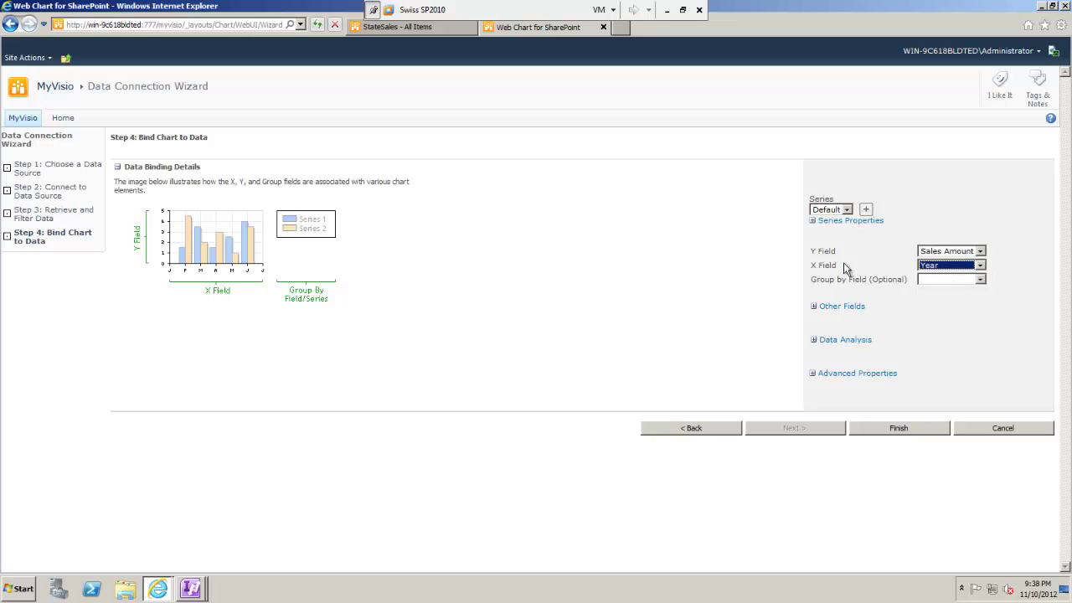
left_click(881, 430)
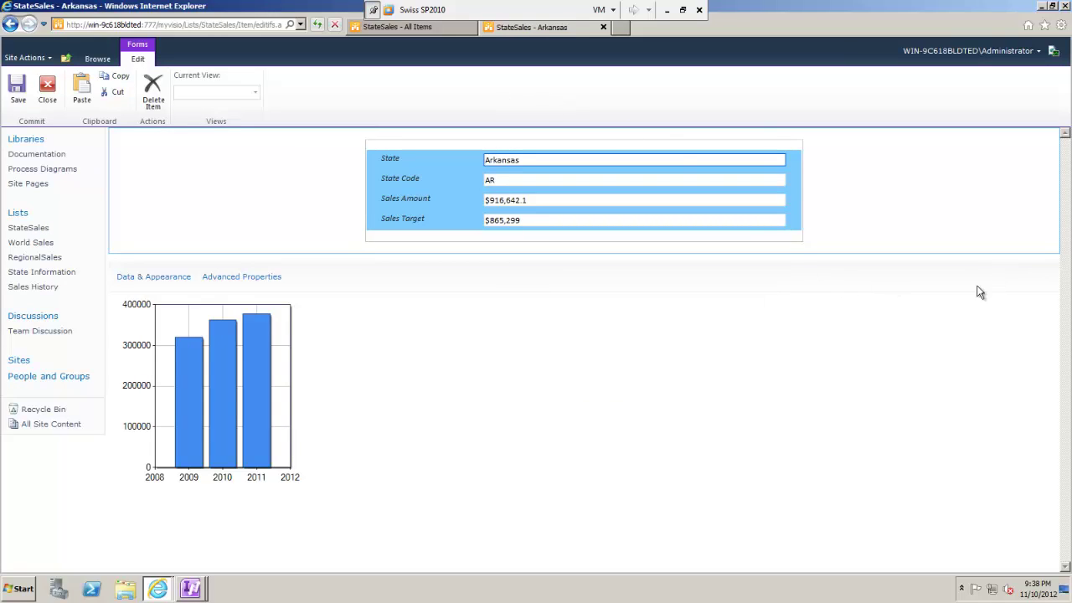
Step: Connect My Sales Data to the InfoPath Form Web Part, mapping StateCode to Title
left_click(44, 62)
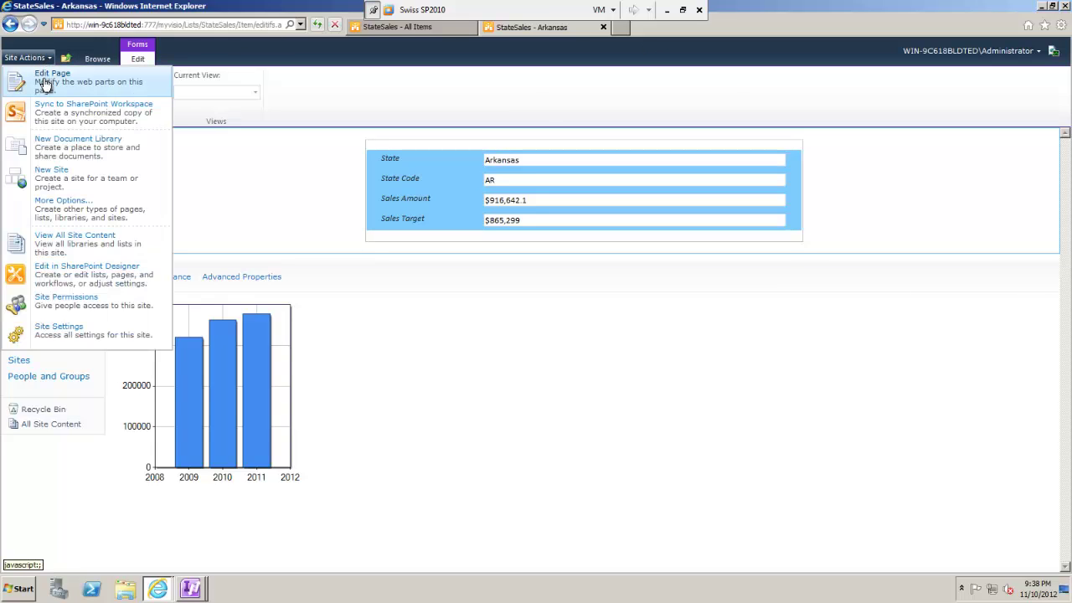
left_click(45, 84)
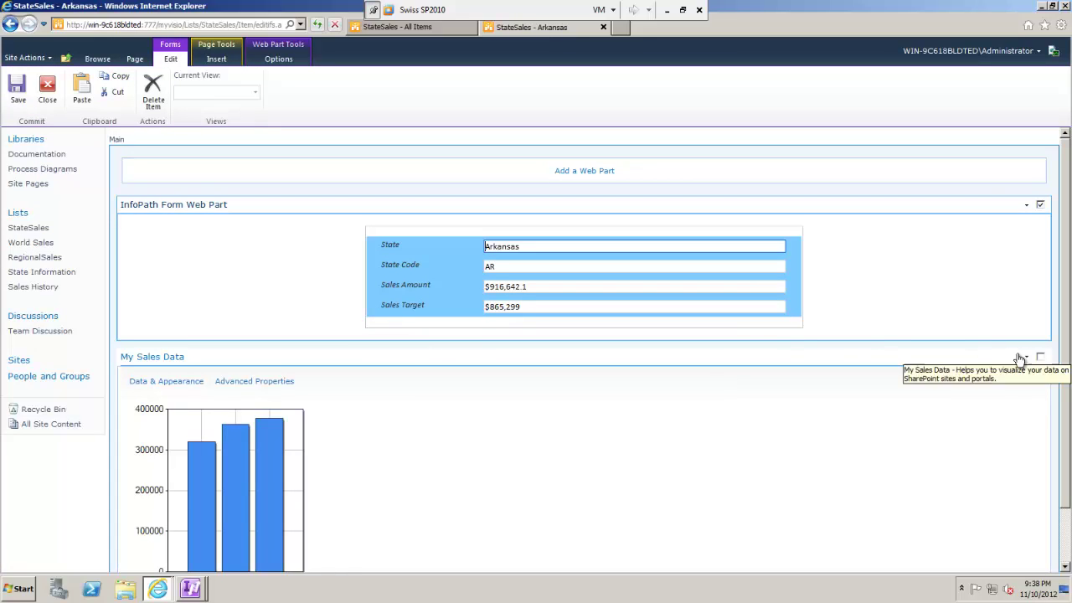
left_click(1024, 357)
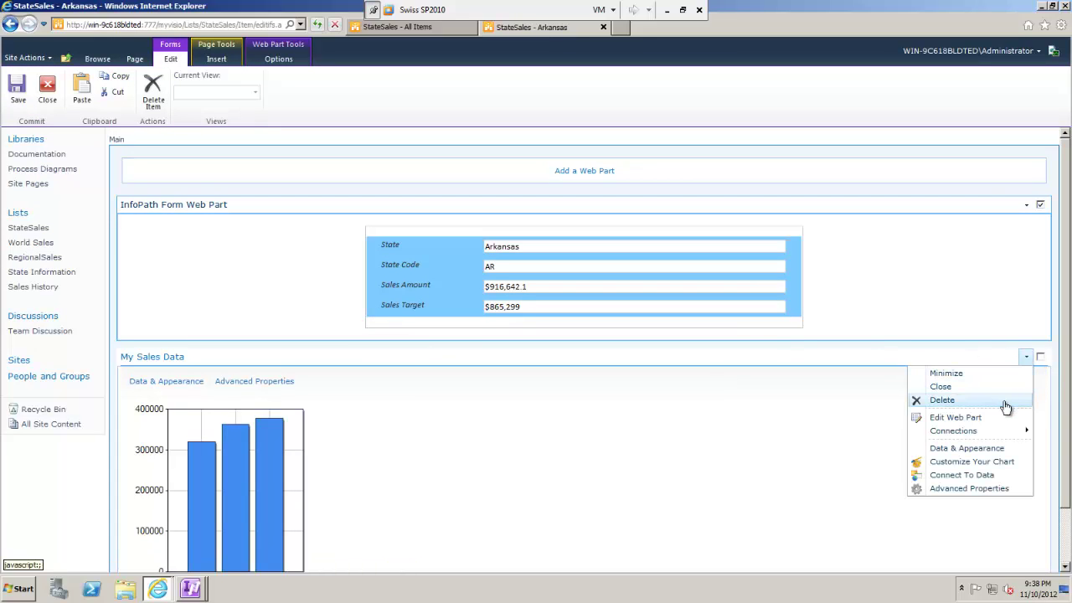
mouse_move(993, 432)
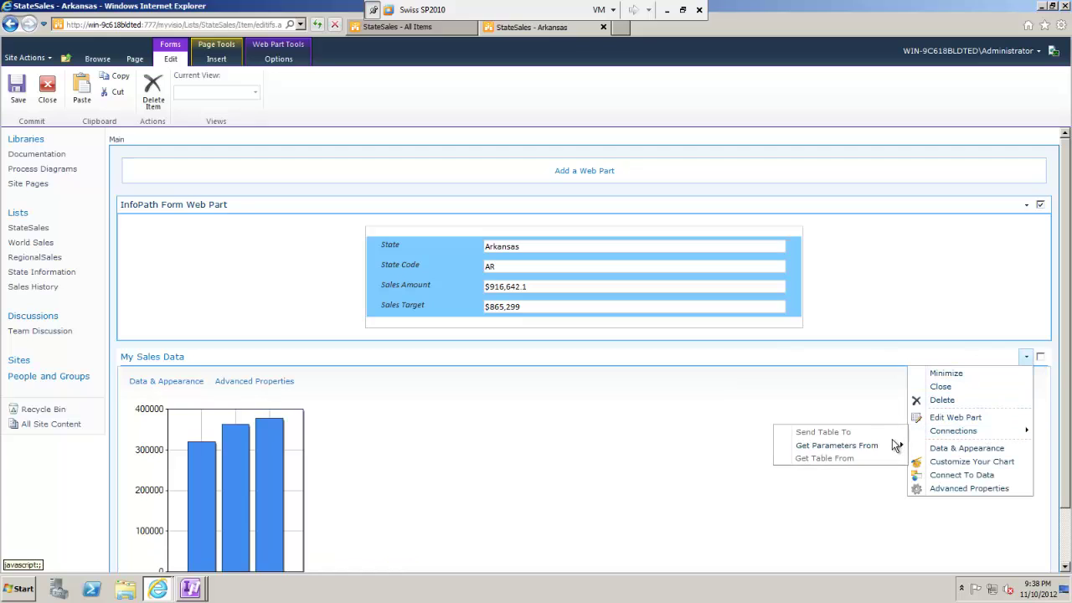
mouse_move(890, 450)
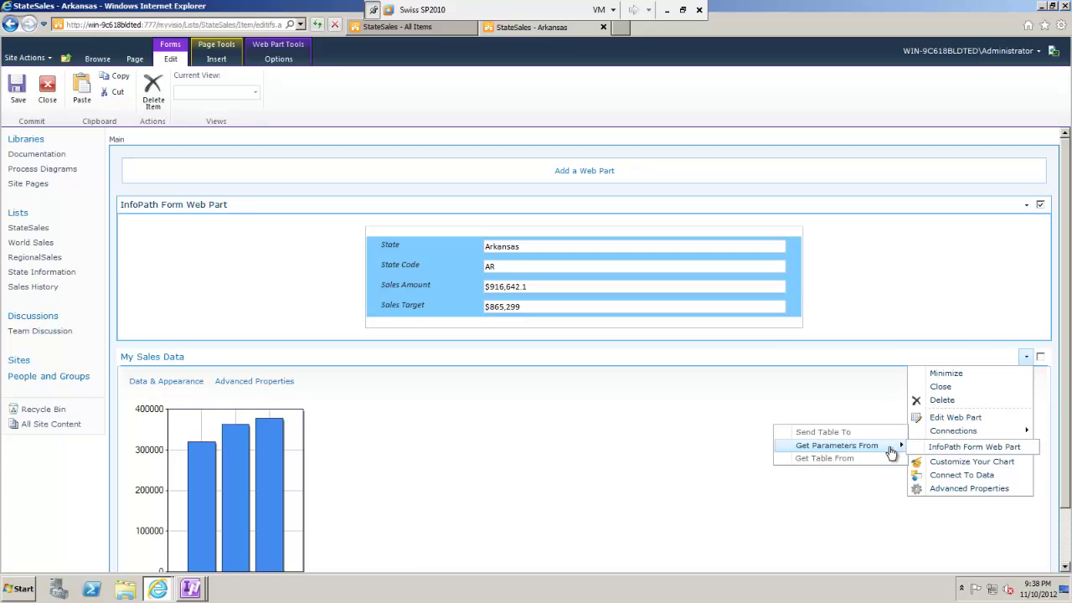
left_click(928, 447)
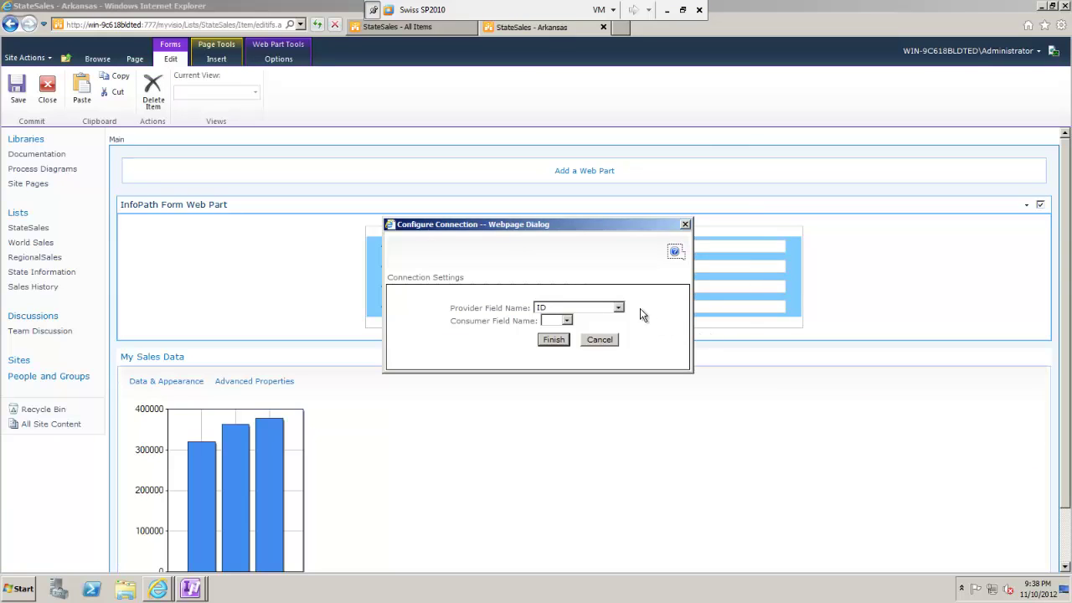
left_click(617, 308)
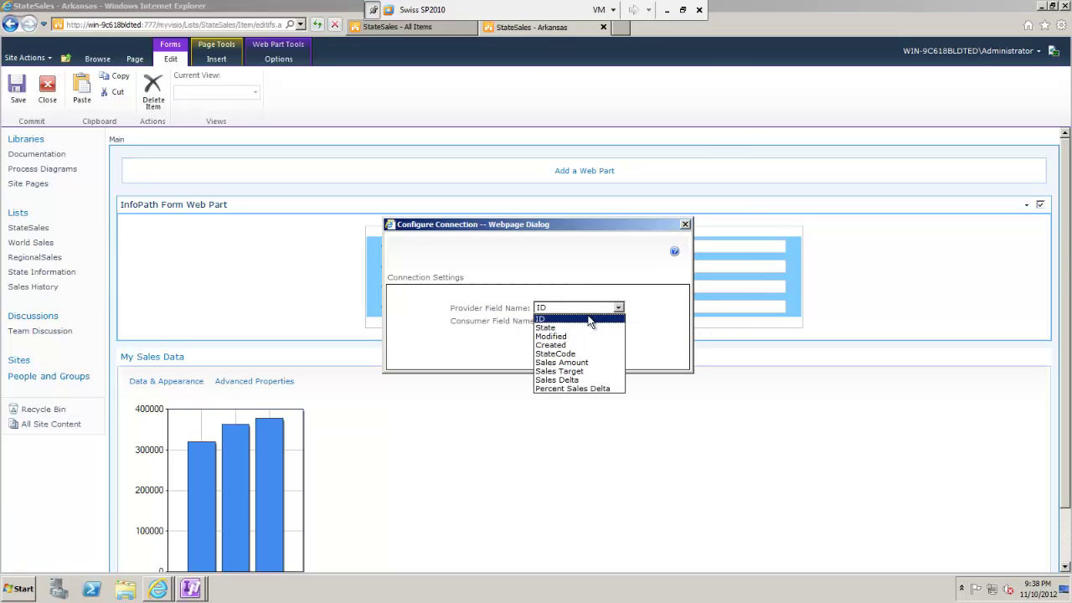
left_click(576, 353)
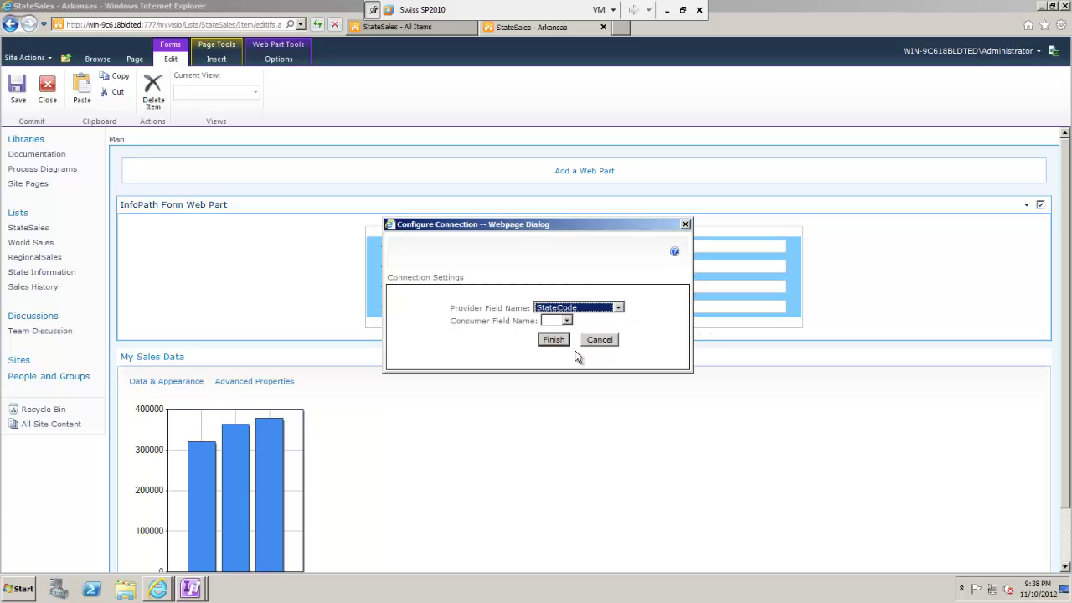
left_click(568, 323)
left_click(557, 336)
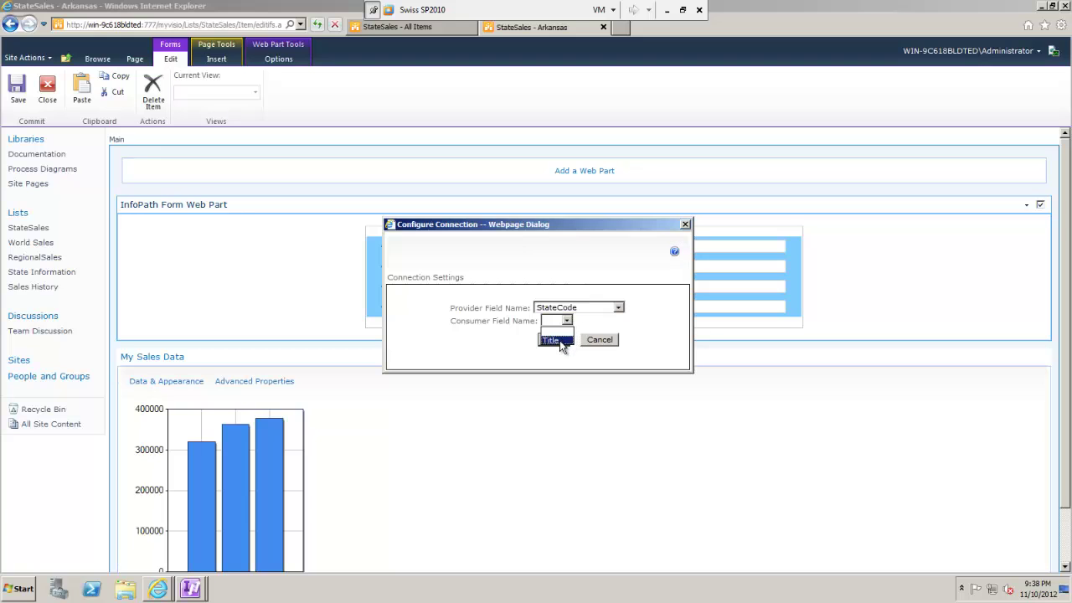
left_click(554, 341)
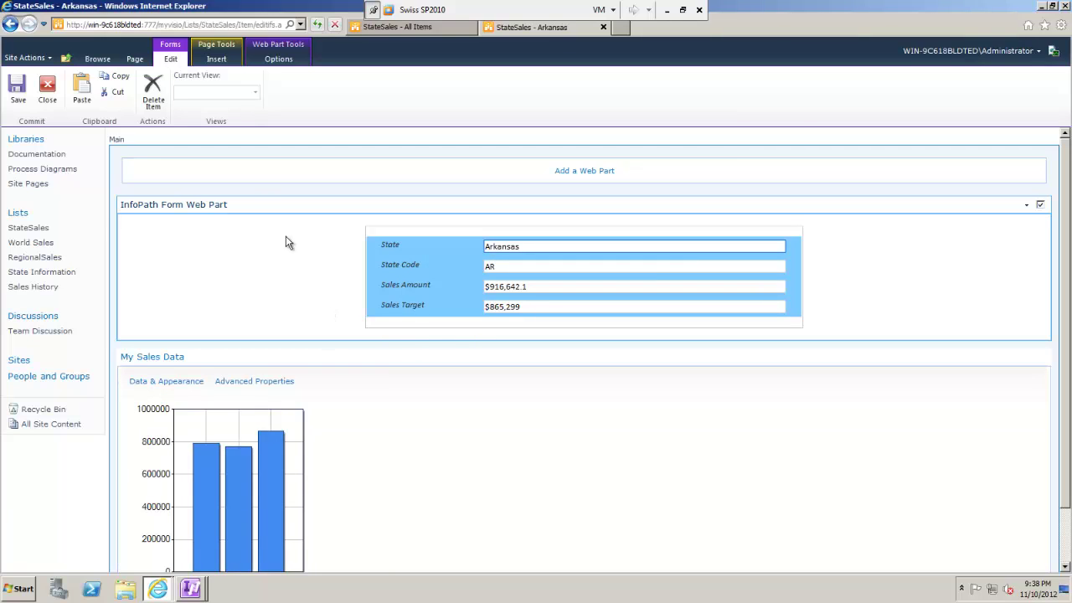
Step: Stop editing the page, then open Arkansas's edit form to check its sales chart
left_click(137, 59)
left_click(27, 90)
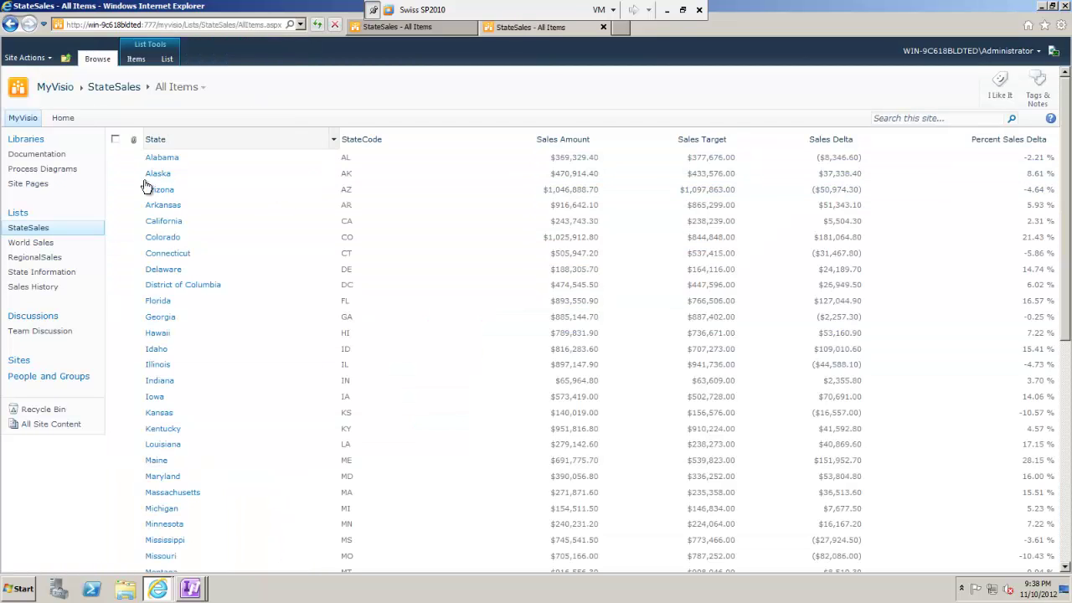
left_click(117, 206)
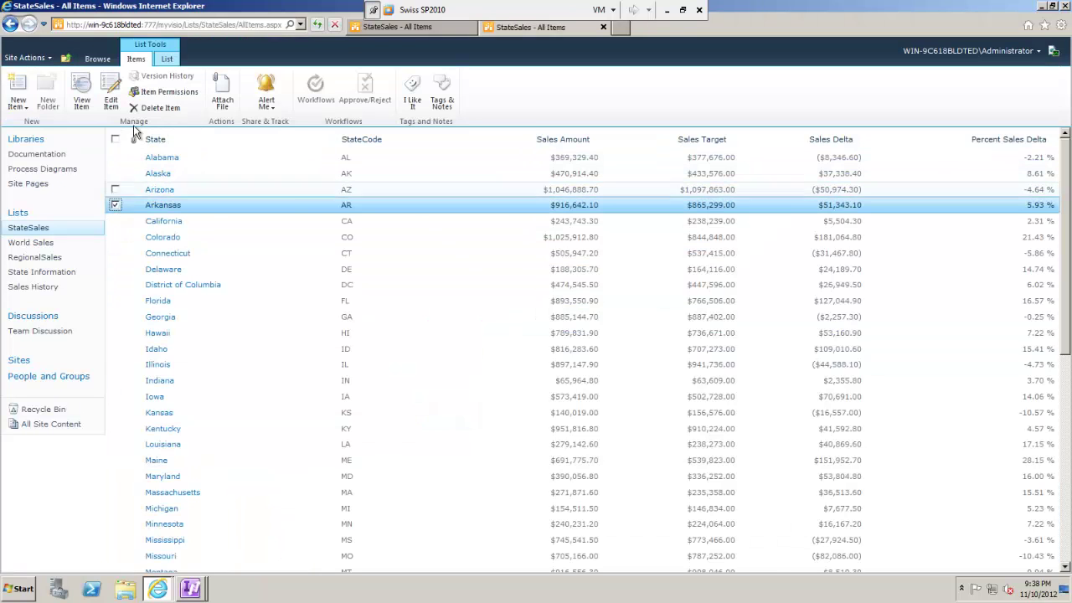
left_click(113, 95)
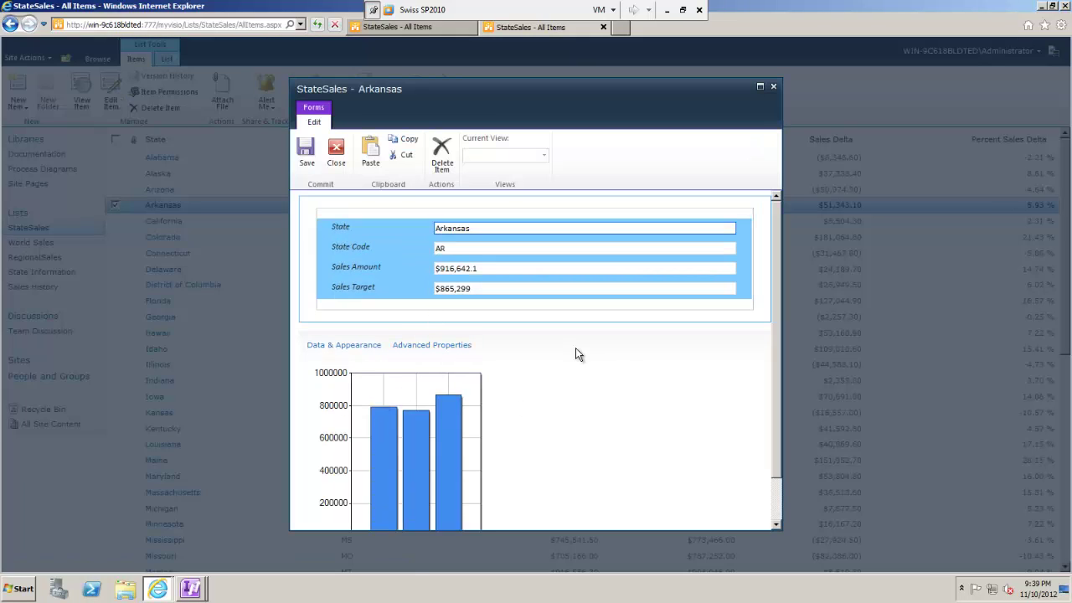
left_click_drag(777, 259, 780, 325)
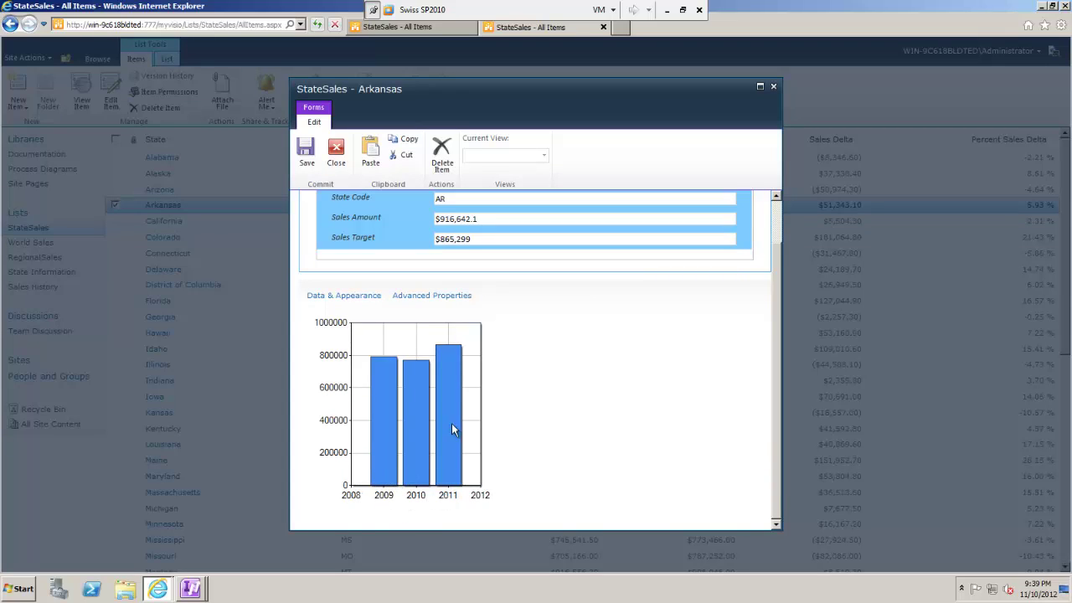
left_click_drag(781, 320, 785, 297)
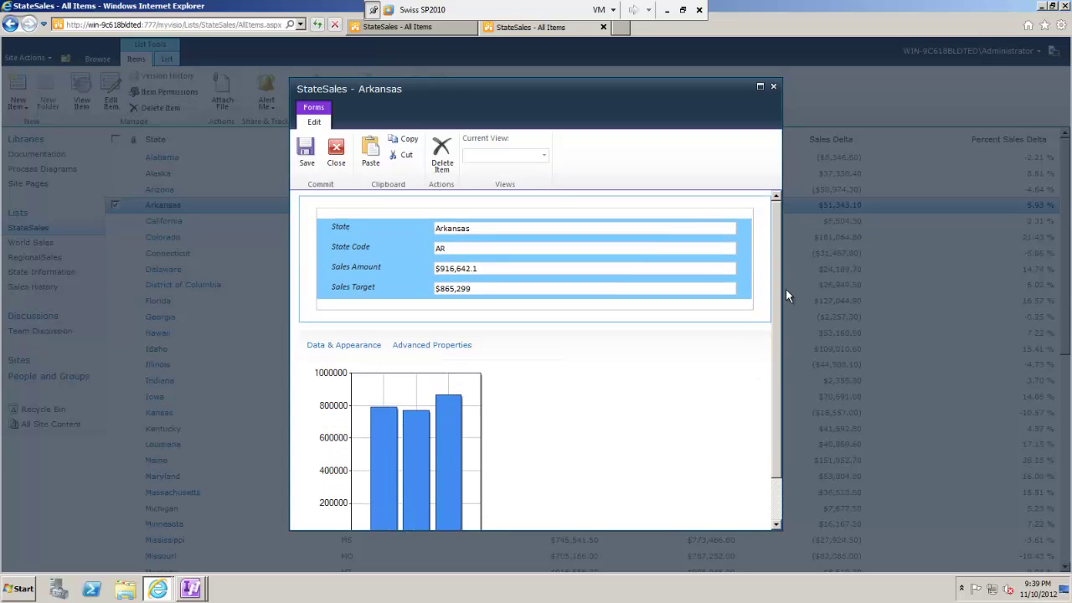
left_click(338, 159)
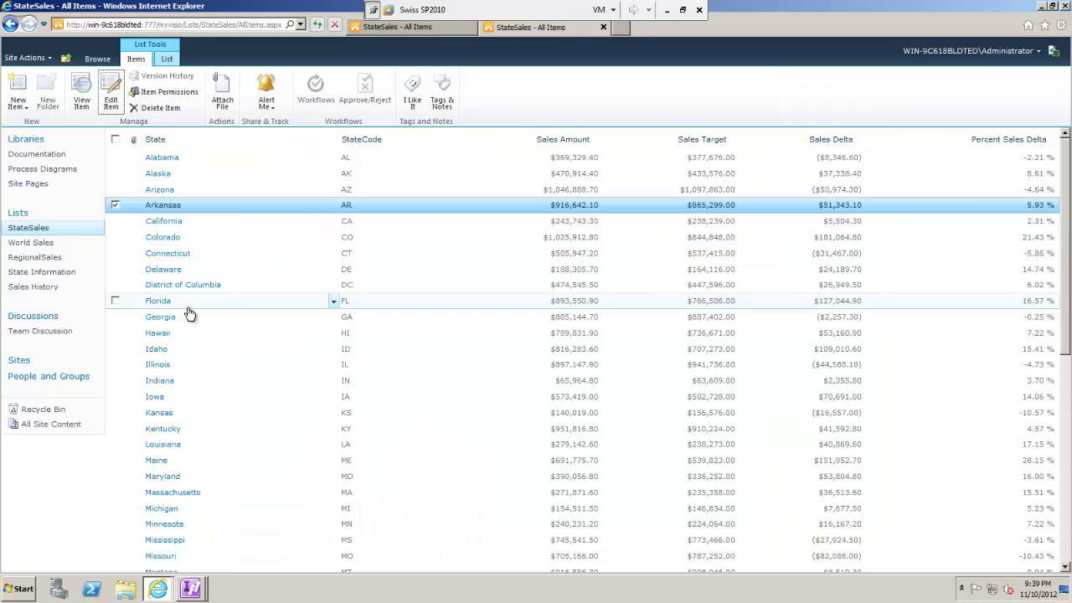
Step: Open Georgia's edit form to confirm it charts Georgia's own sales
left_click(115, 319)
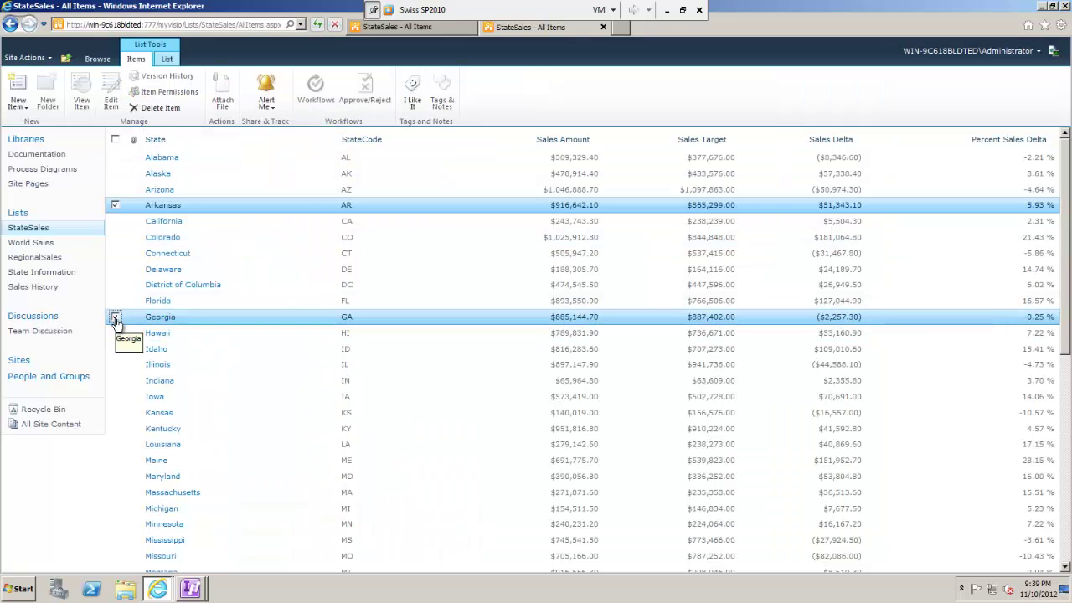
left_click(117, 207)
left_click(111, 96)
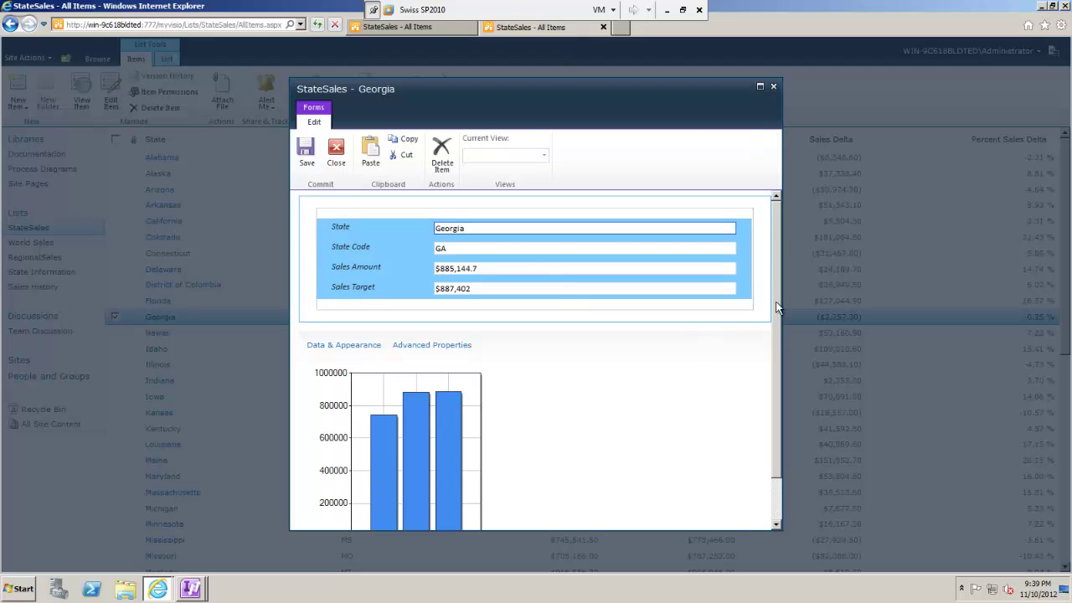
scroll(781, 331, "down", 2)
scroll(782, 334, "up", 2)
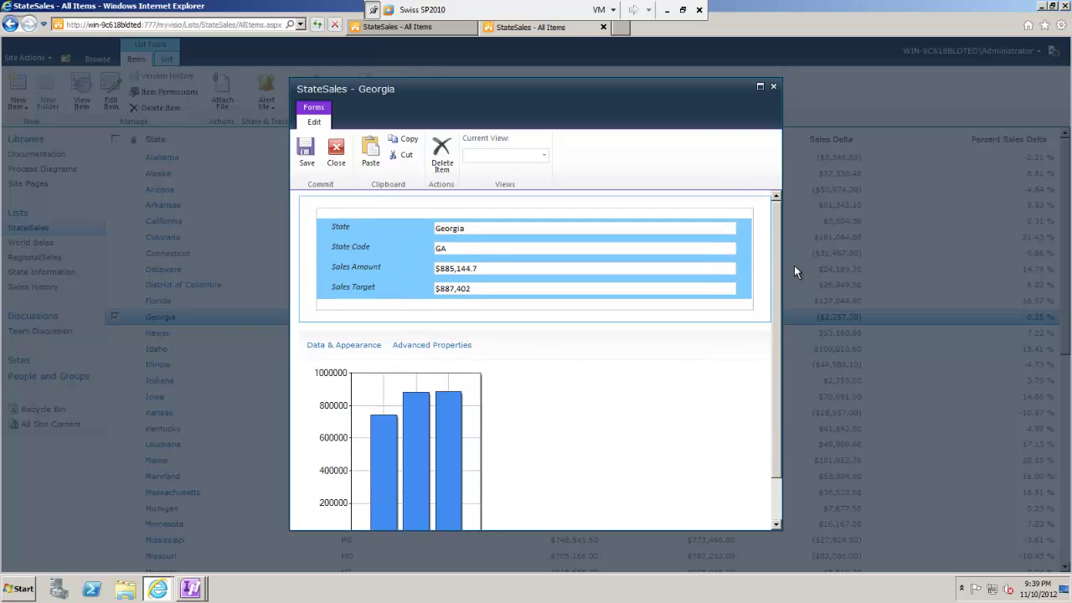
left_click(773, 86)
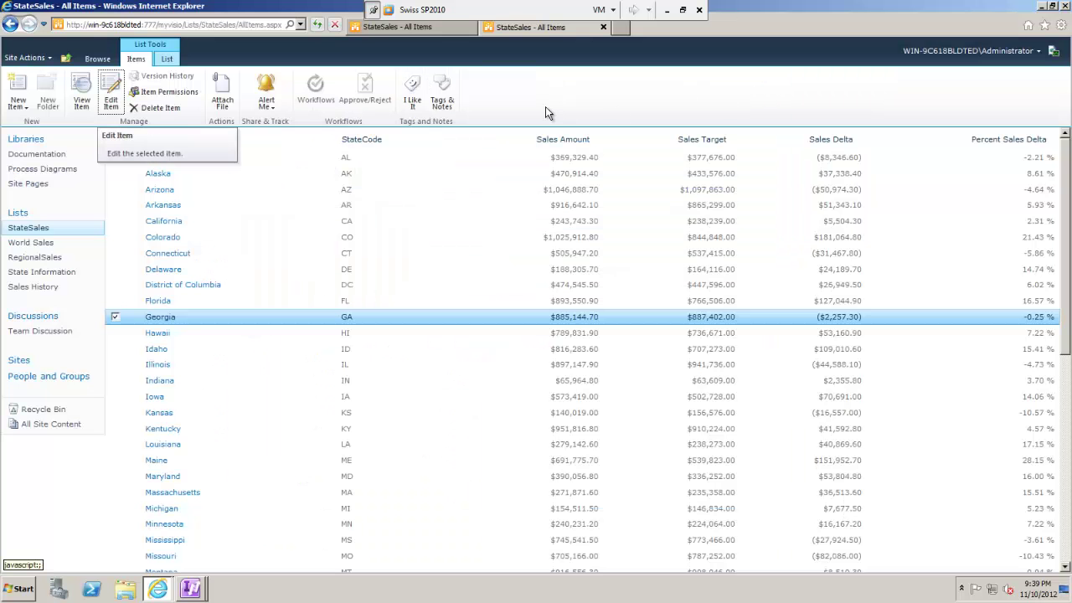